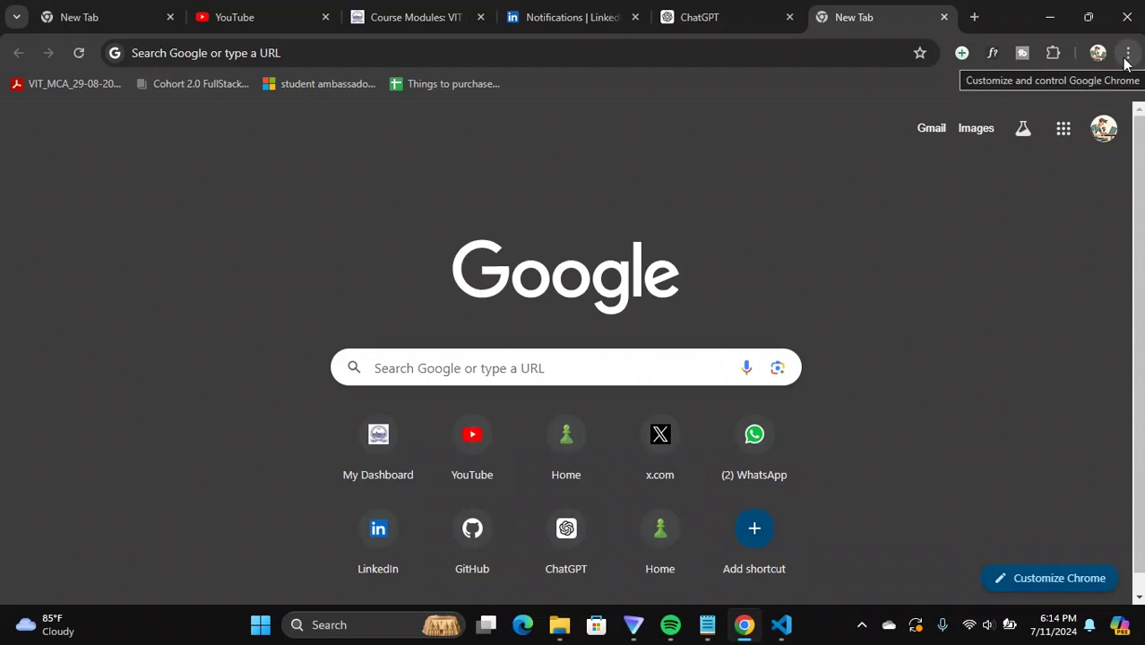
Step: Open the About Chrome page in the browser settings
left_click(1126, 55)
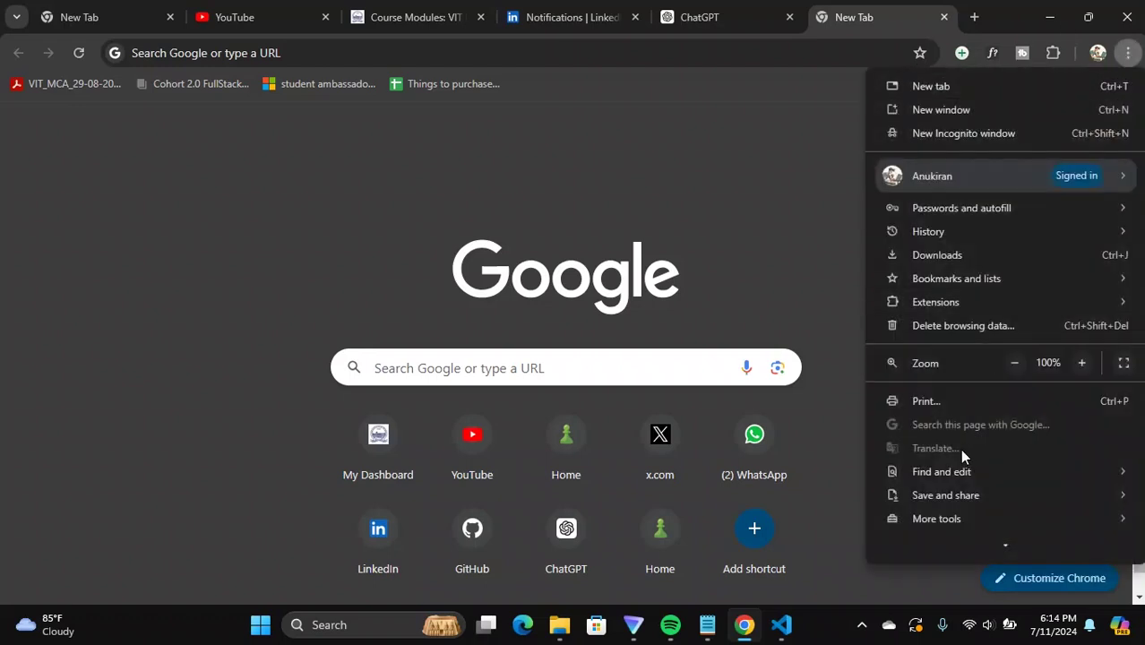
scroll(974, 359, "down", 1)
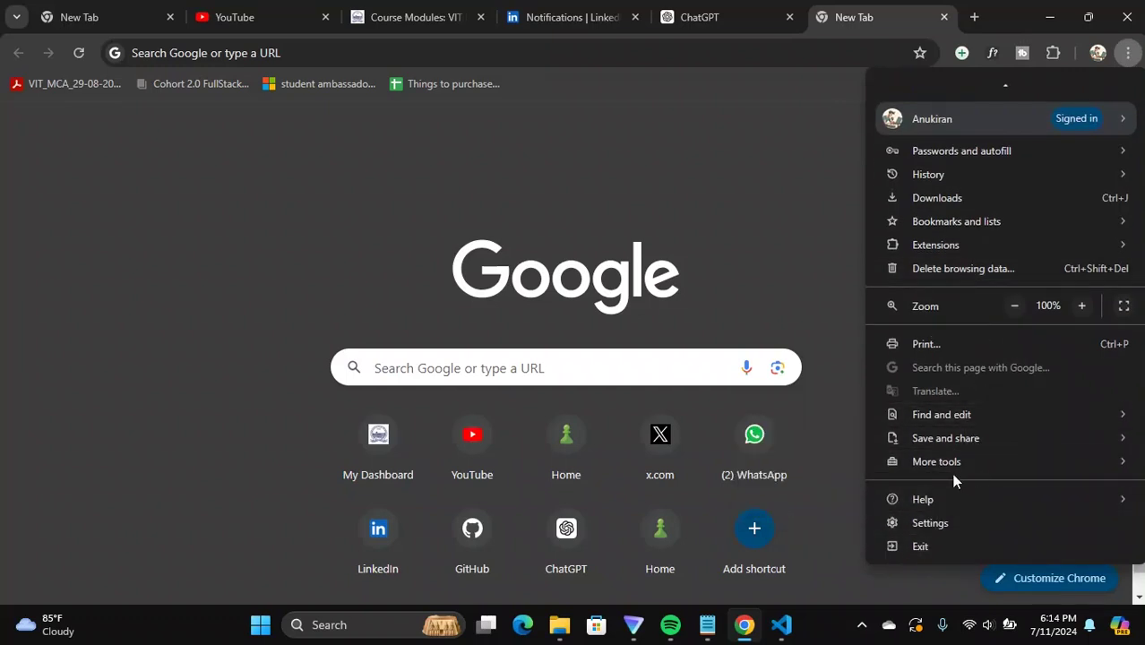
left_click(933, 523)
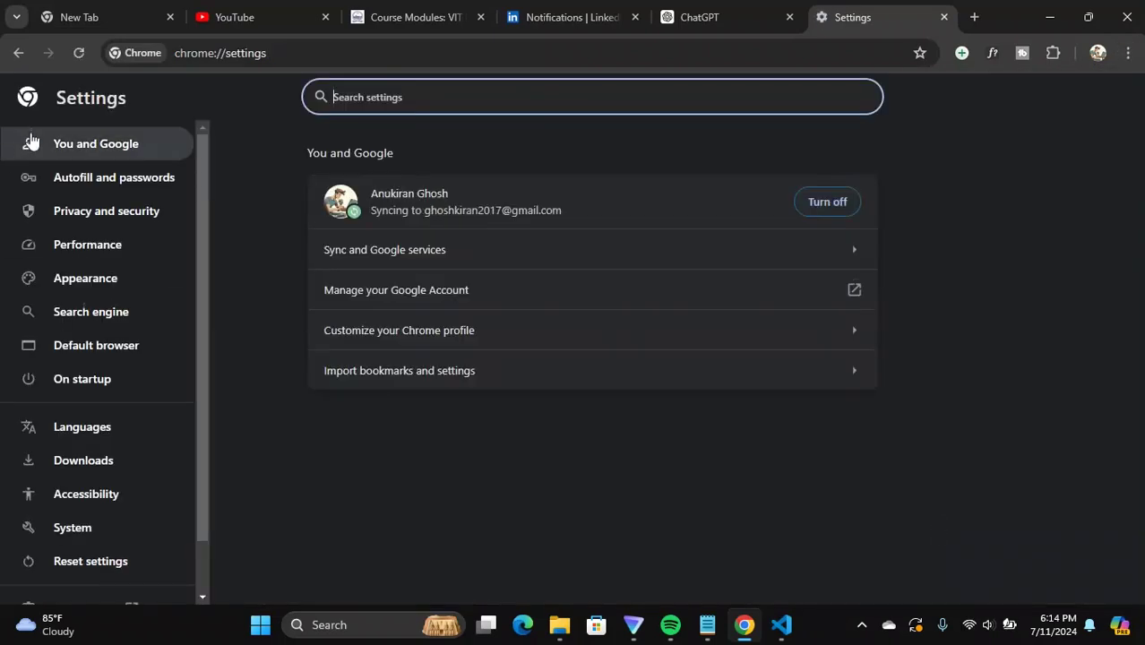
scroll(105, 310, "down", 1)
scroll(105, 311, "down", 1)
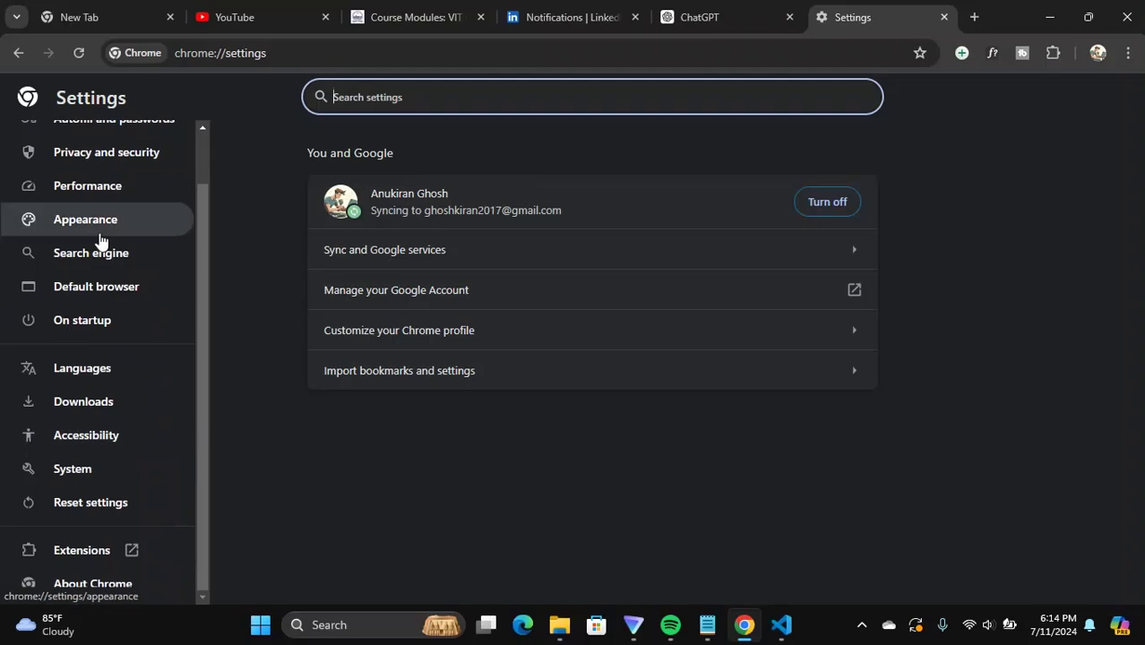
double_click(116, 588)
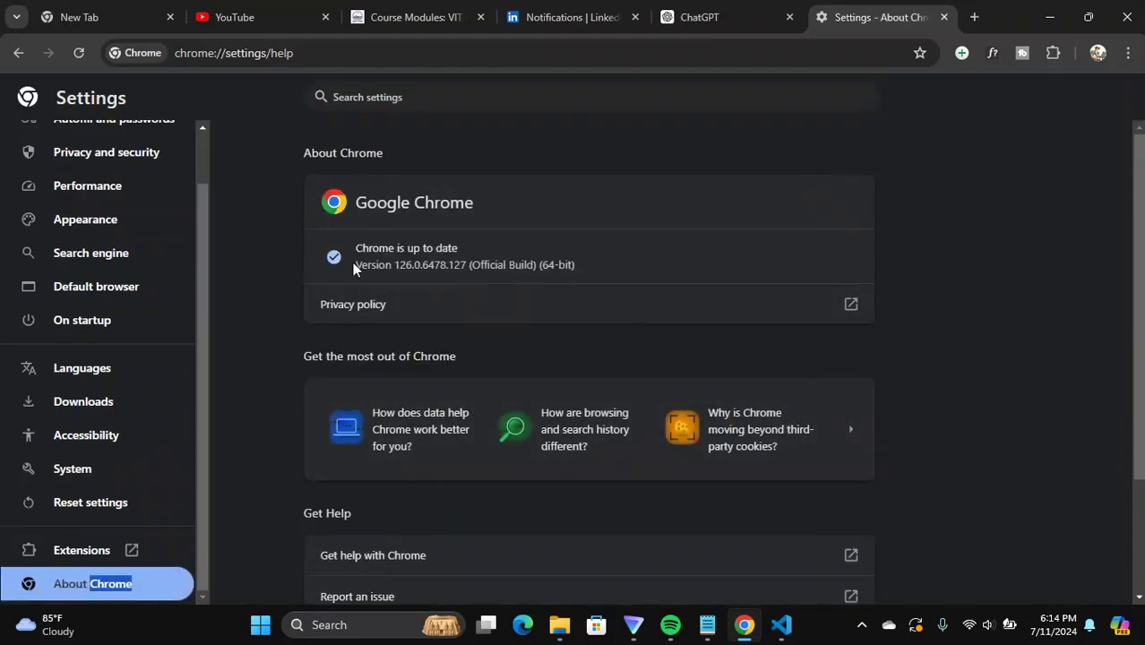
Step: Examine the update status and the full version number of the installed Chrome on the About Chrome page
triple_click(426, 248)
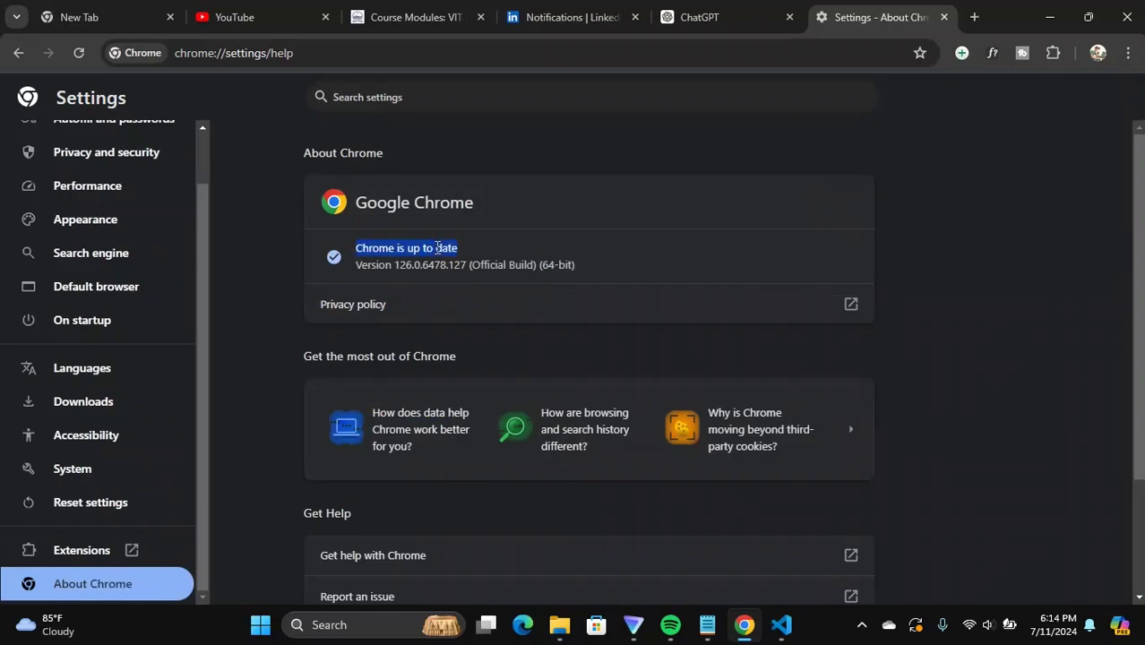
left_click(391, 269)
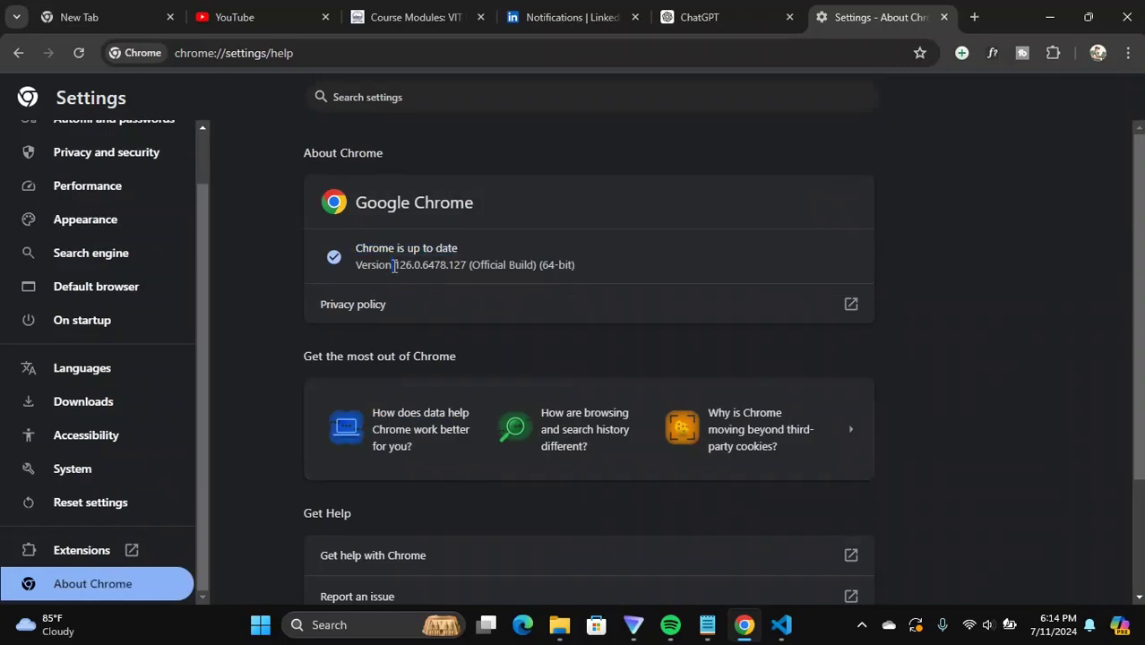
double_click(396, 266)
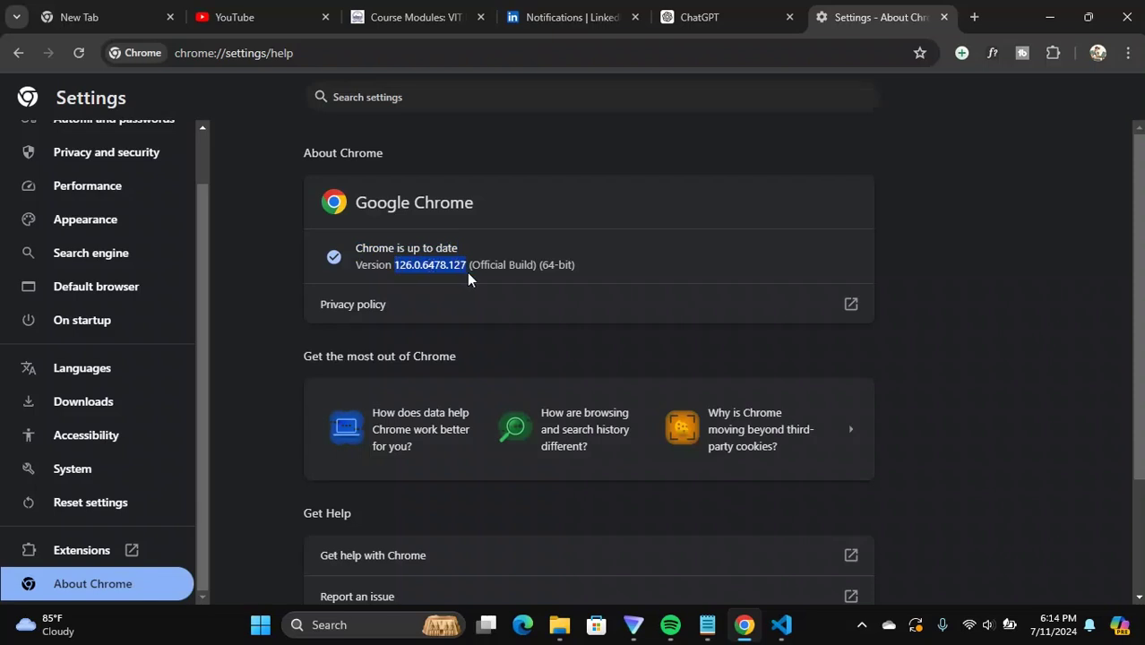
left_click(370, 270)
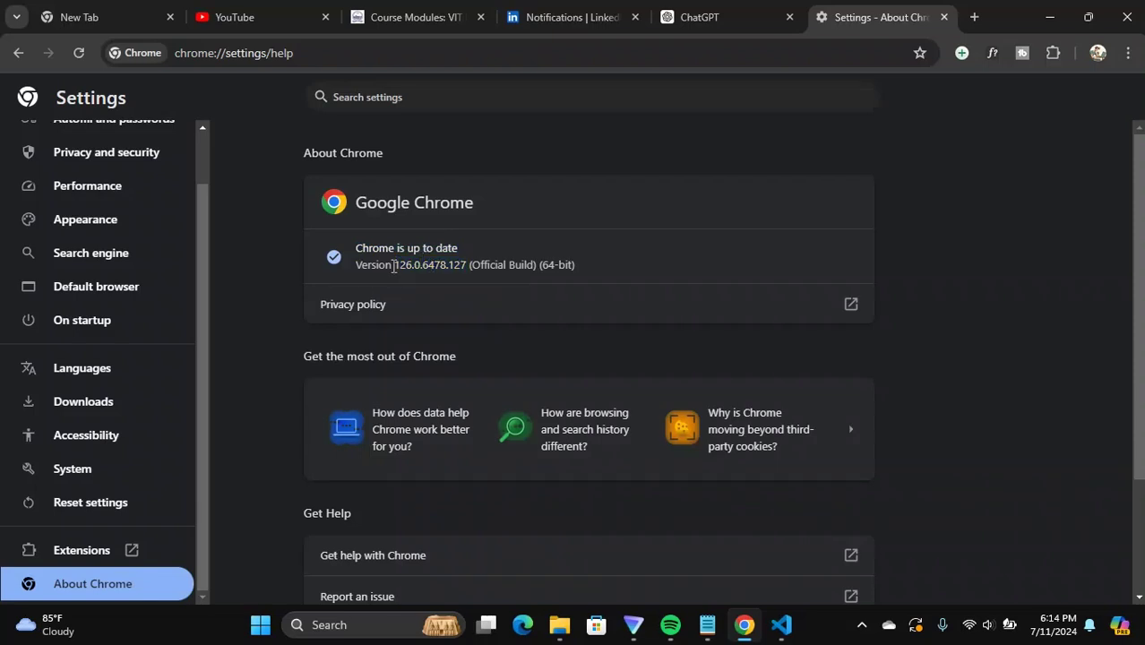
double_click(395, 265)
left_click(405, 267)
triple_click(414, 259)
double_click(400, 266)
left_click(399, 266)
double_click(399, 267)
left_click(401, 271)
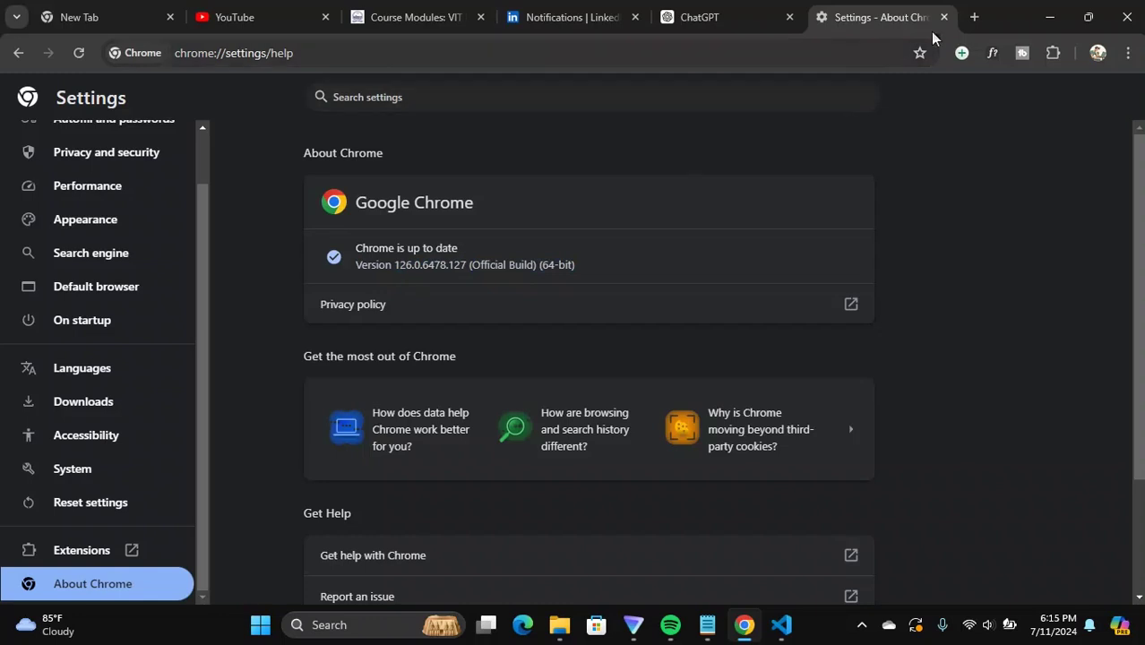
Step: Search the web for "chrome web driver 126" in a new tab
left_click(973, 17)
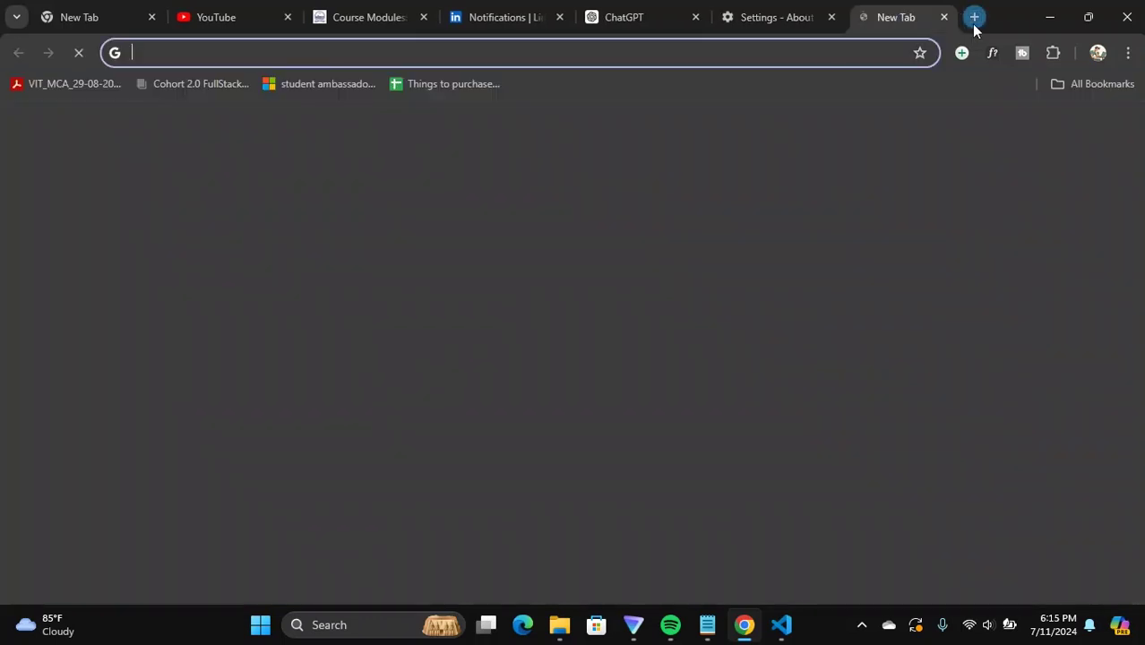
left_click(804, 53)
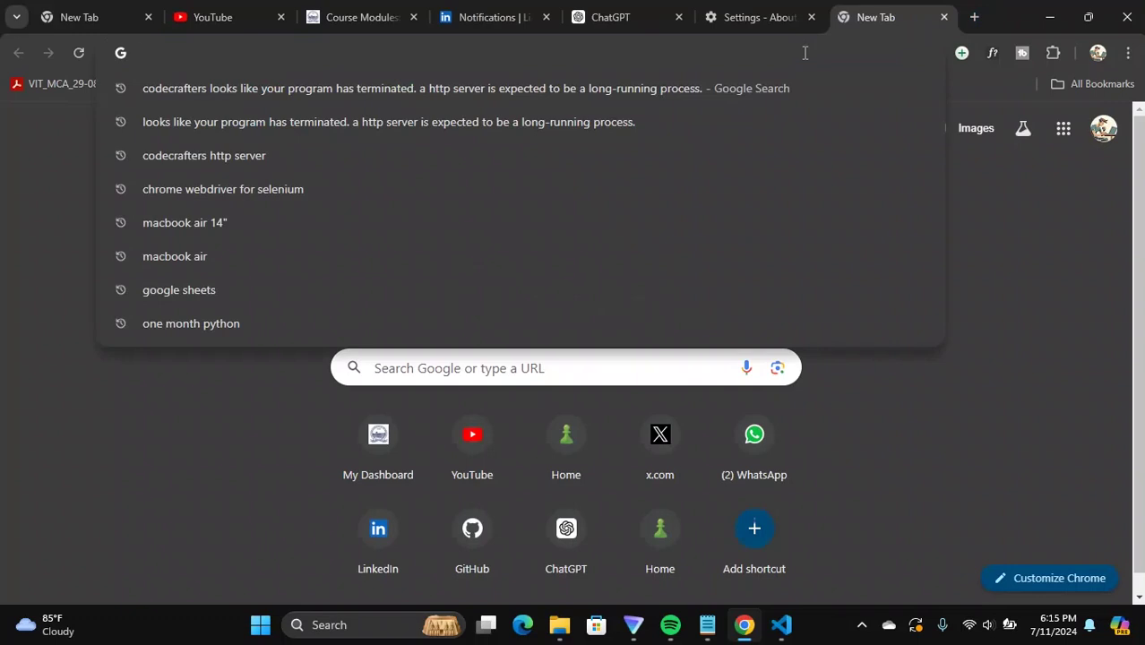
type("c")
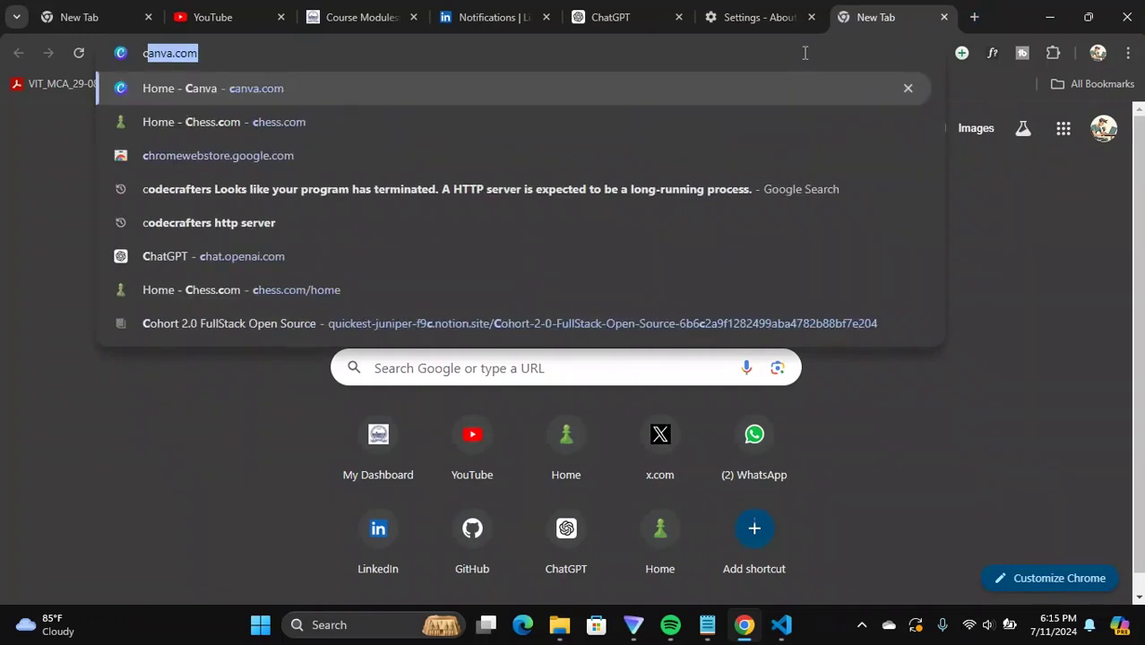
type("hrome")
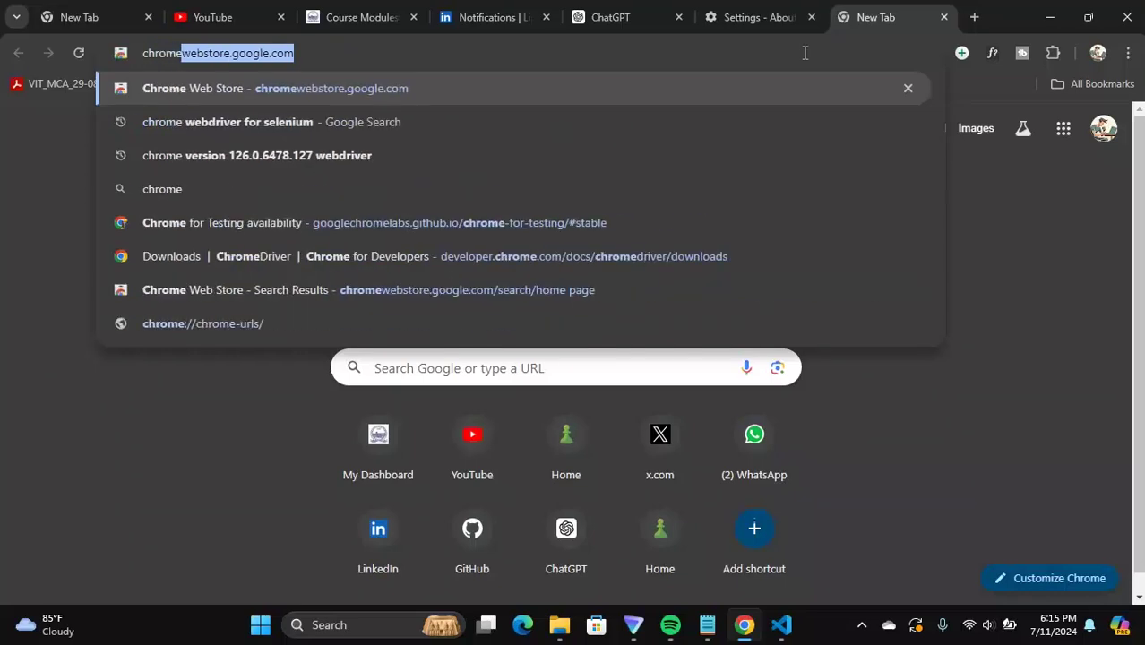
key("Delete")
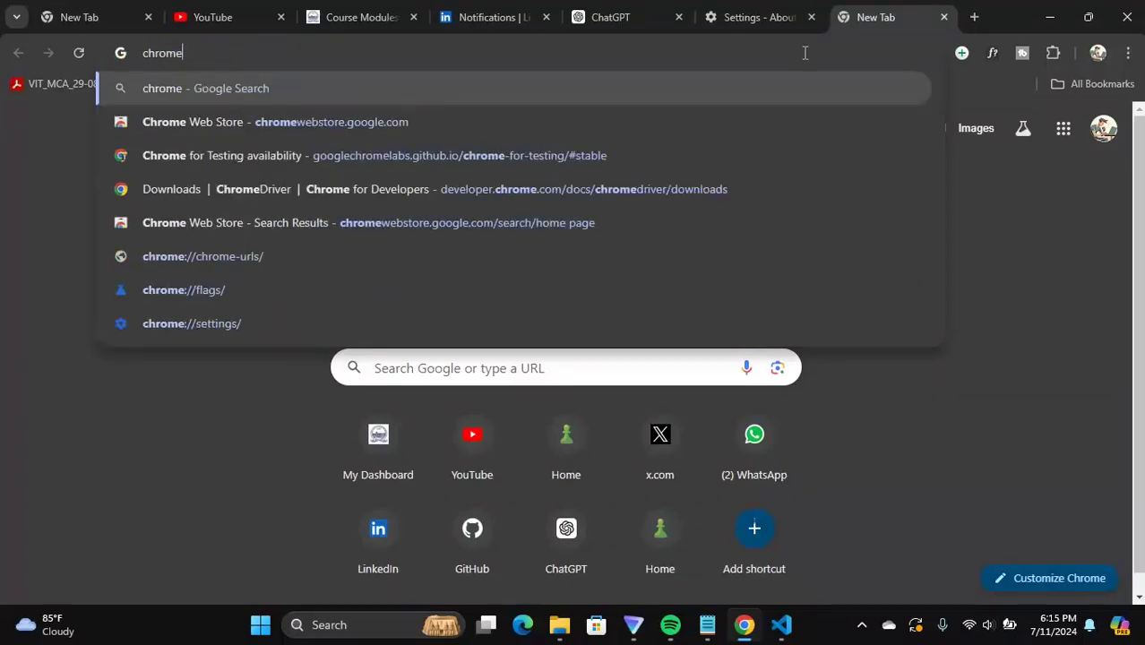
type("web")
type(" driver")
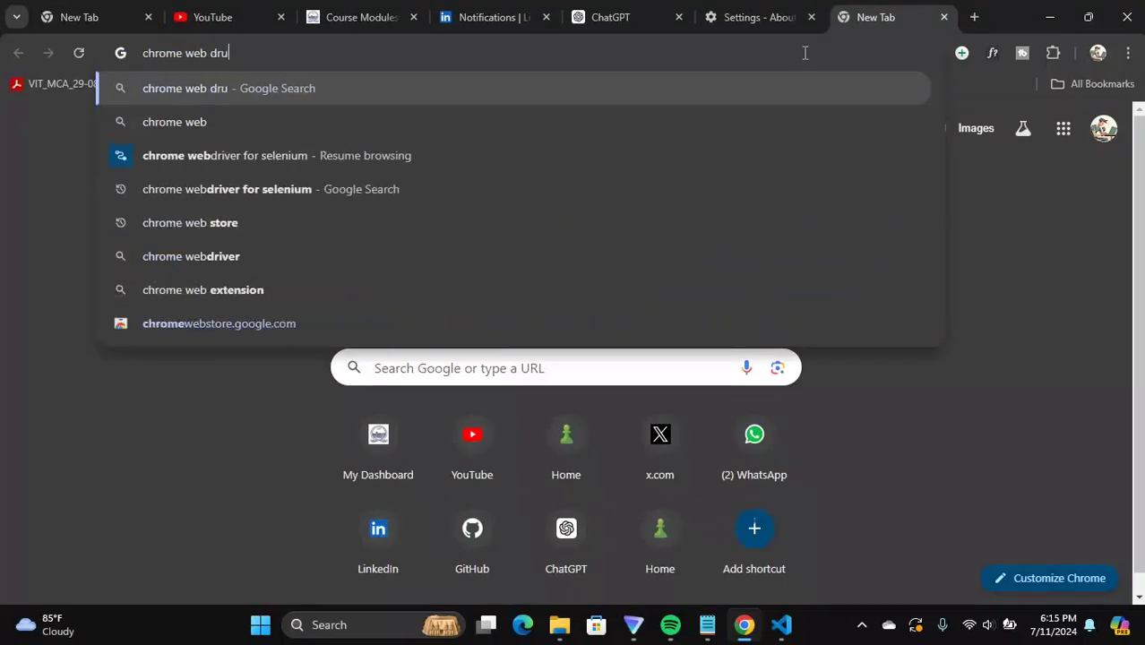
type(" 126")
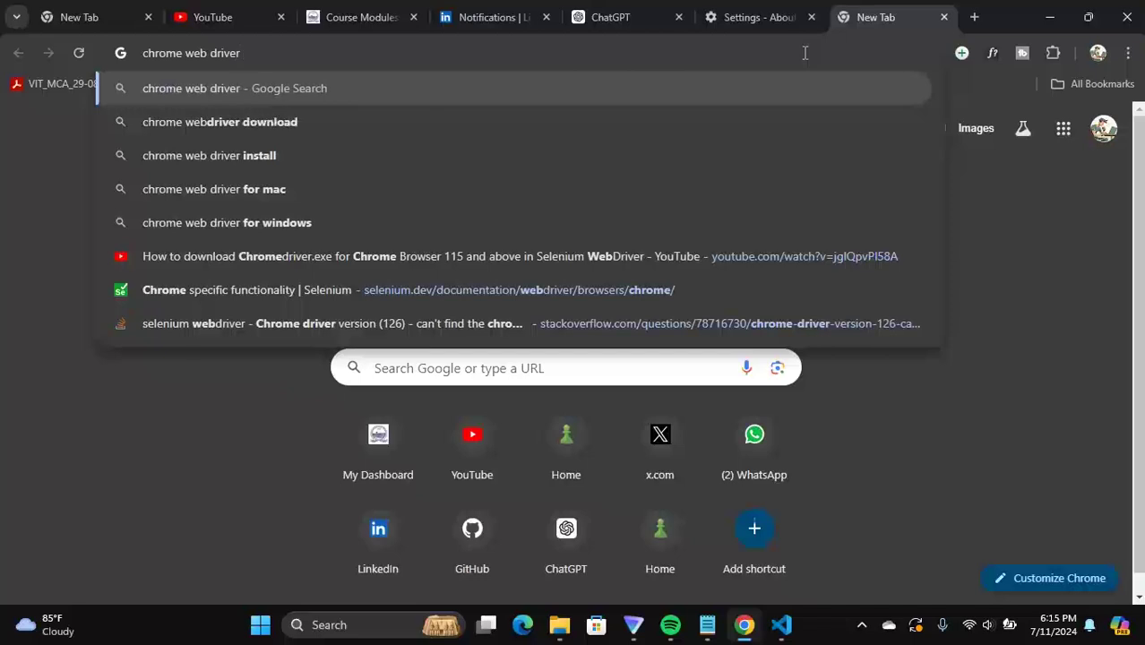
key("Return")
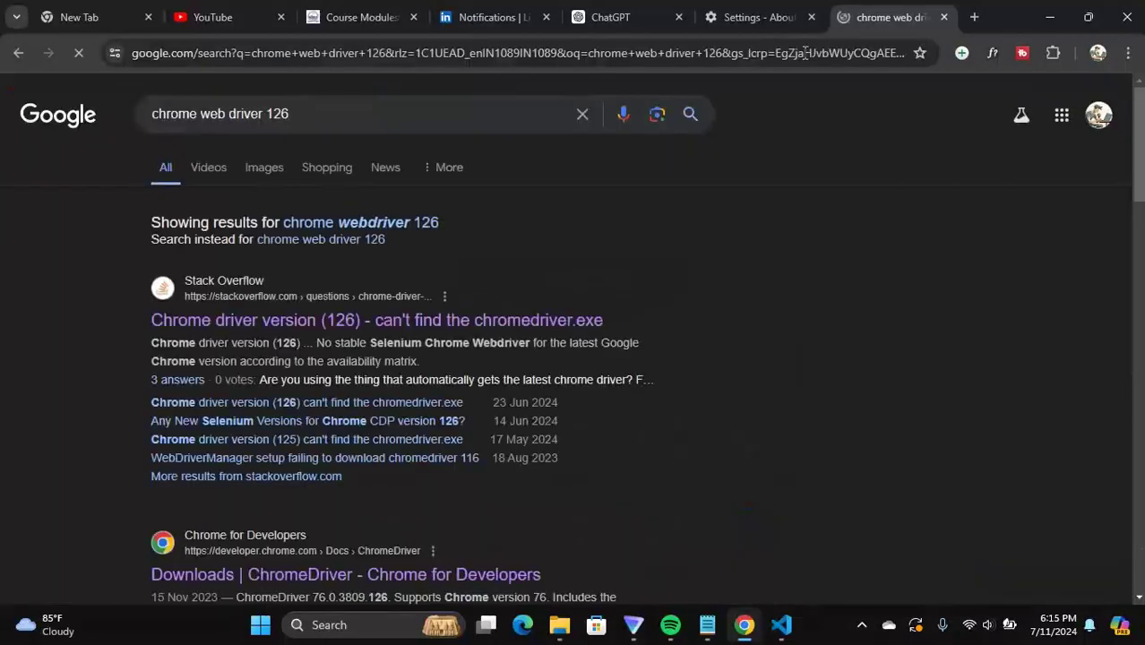
Step: Open the Chrome for Developers "Downloads | ChromeDriver" search result in a new tab and switch to it
scroll(537, 307, "down", 3)
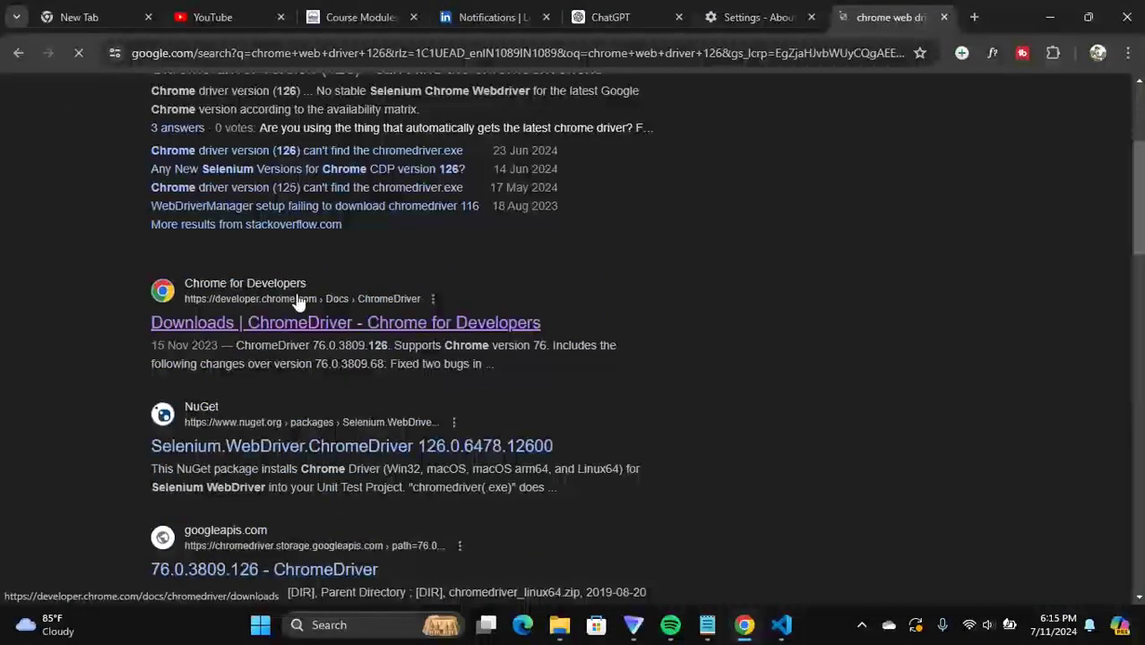
scroll(179, 304, "up", 2)
scroll(215, 309, "down", 2)
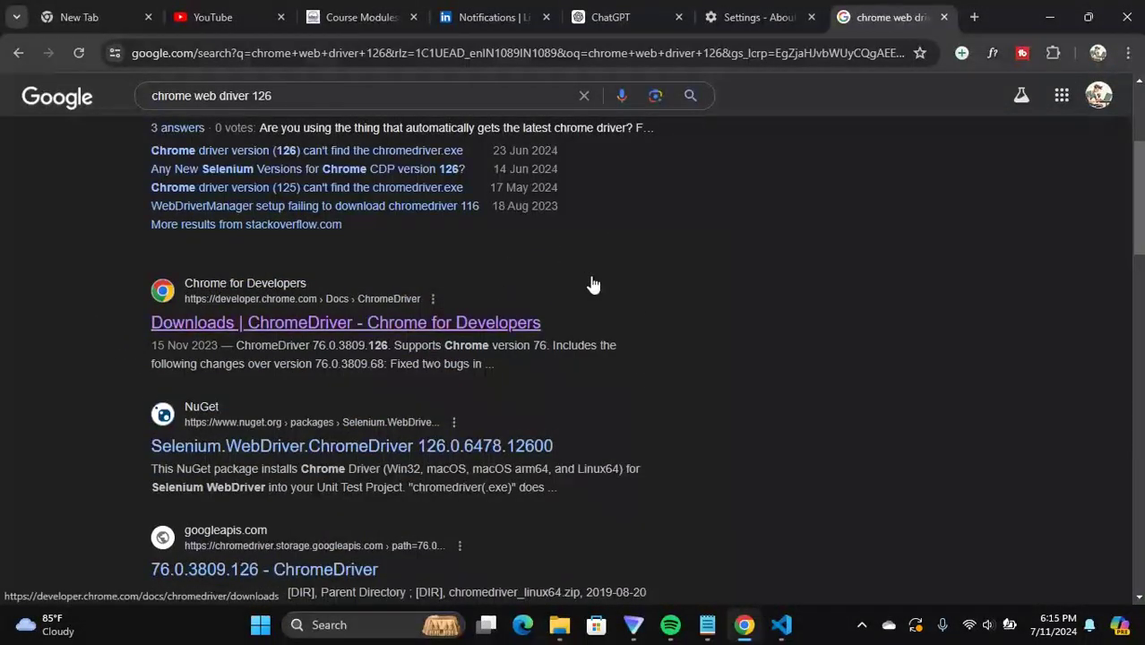
right_click(363, 328)
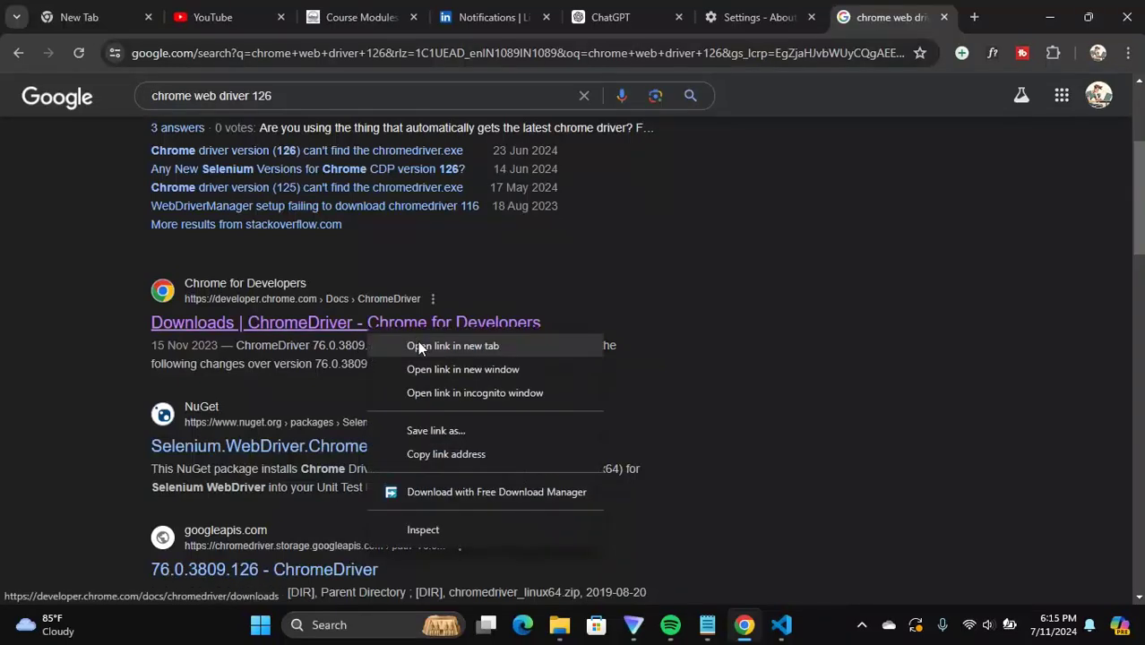
left_click(419, 343)
left_click(882, 17)
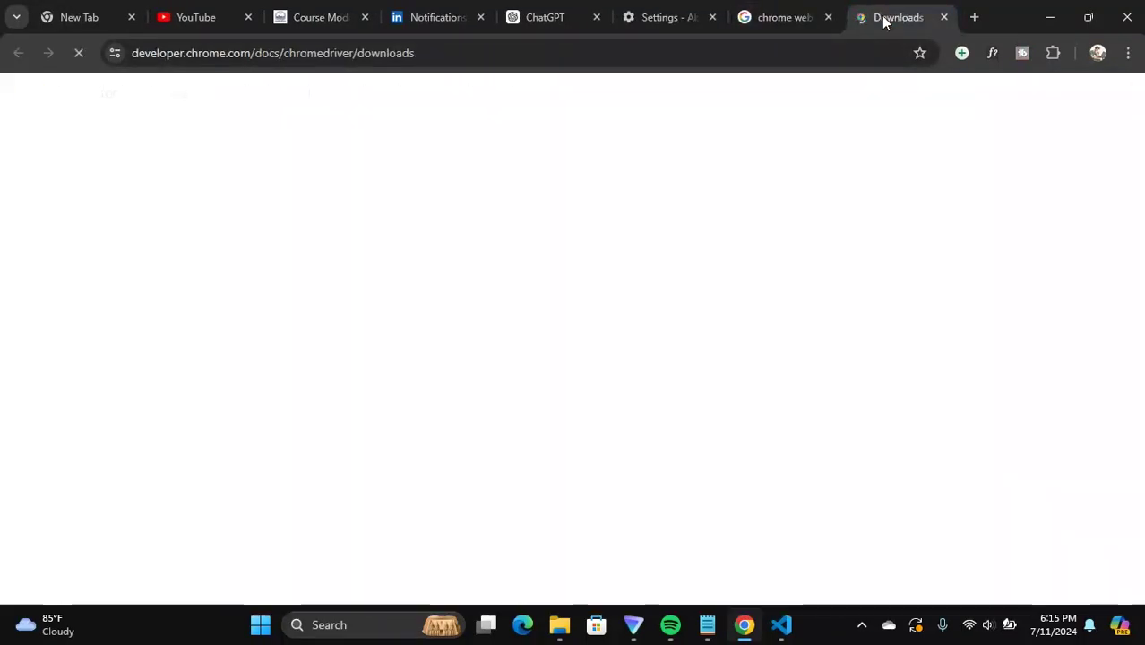
Step: Recheck the installed Chrome version and read the ChromeDriver Downloads page's warning about Chrome version 115 or newer
left_click(661, 15)
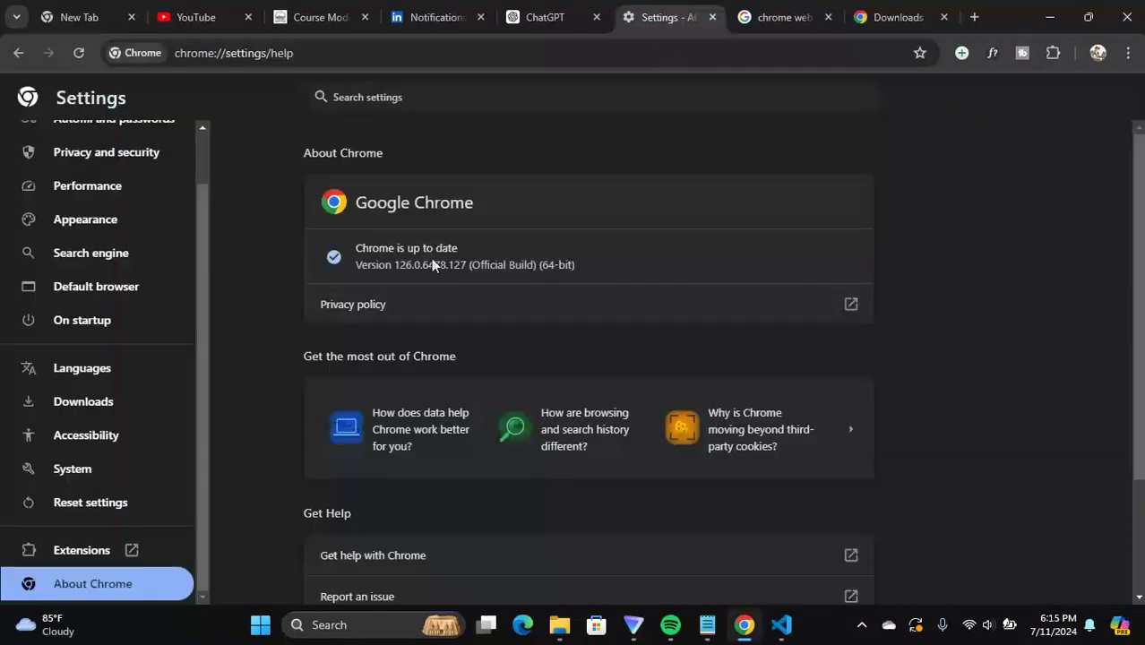
left_click(867, 11)
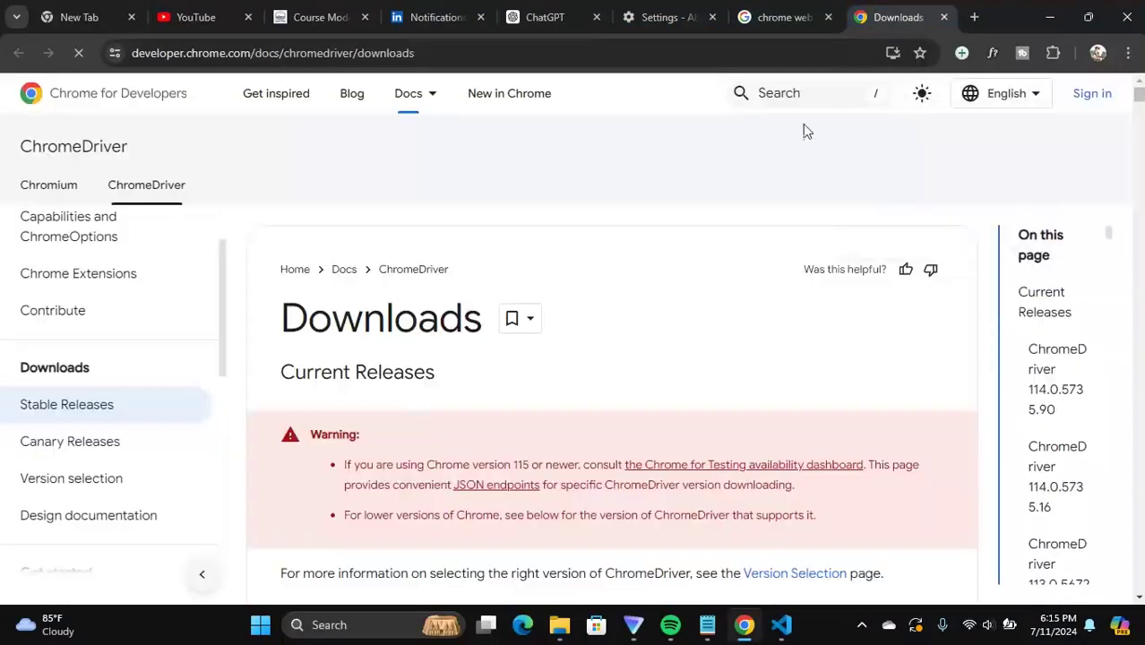
scroll(665, 327, "down", 3)
scroll(634, 366, "up", 3)
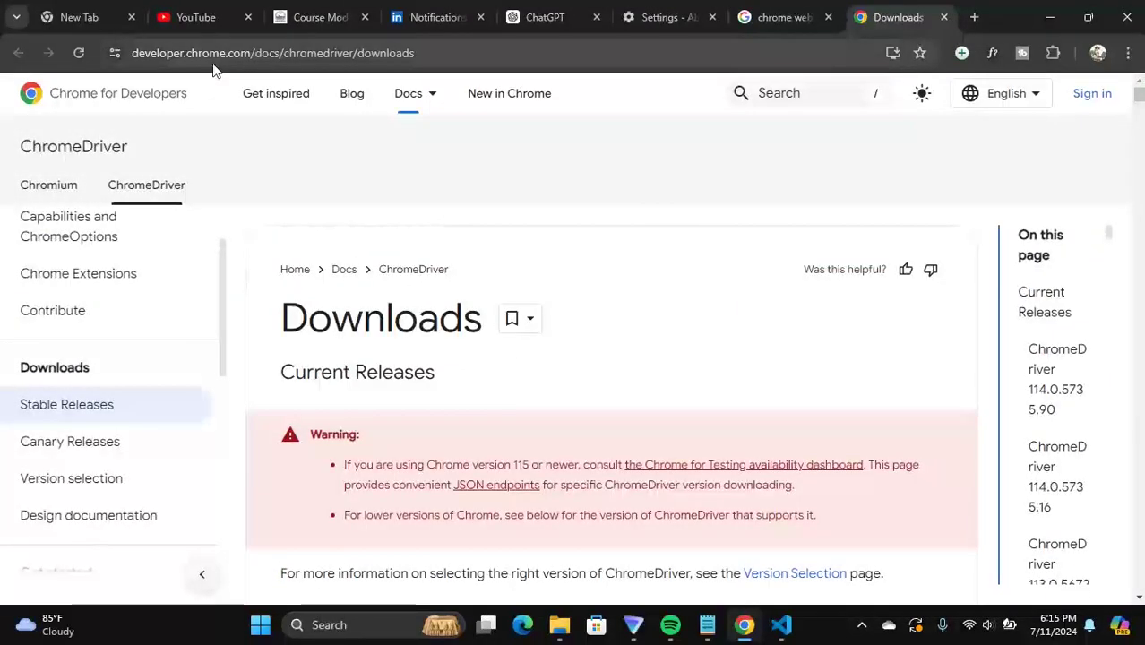
scroll(645, 351, "down", 2)
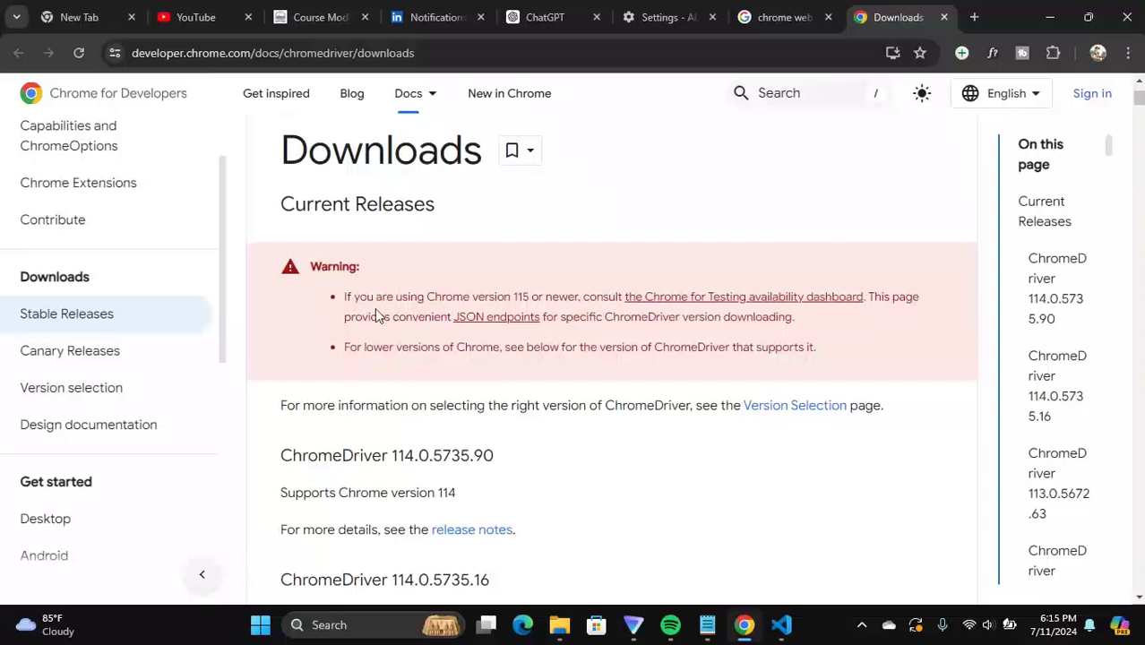
left_click_drag(347, 296, 542, 297)
left_click(462, 296)
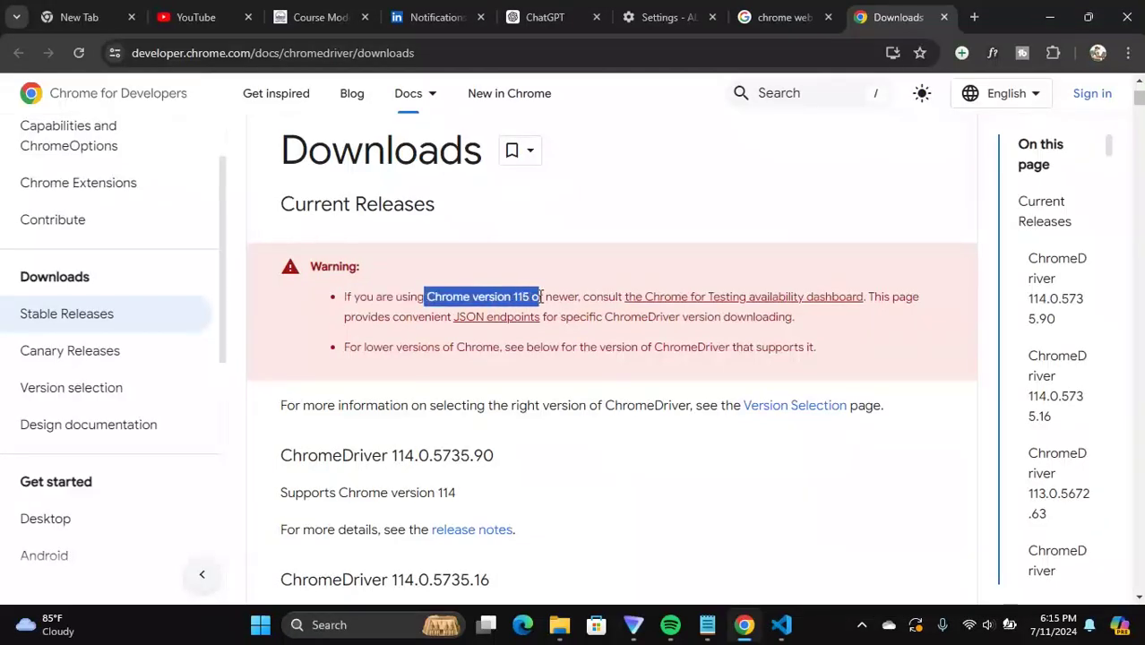
left_click(559, 297)
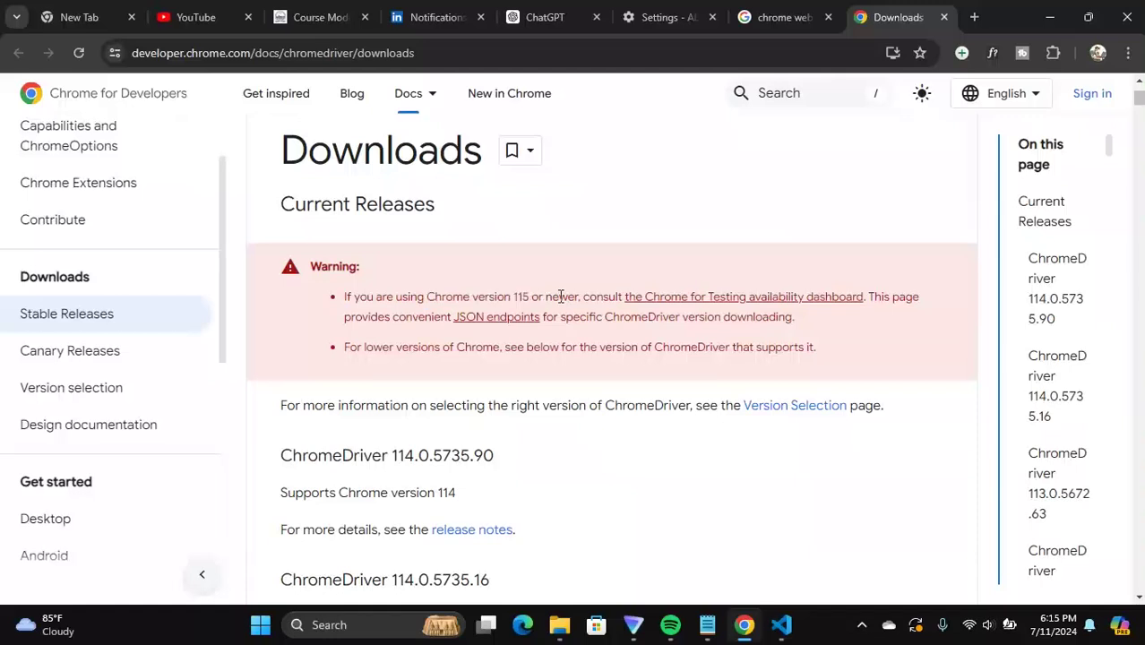
Step: Open the Chrome for Testing availability dashboard linked in the ChromeDriver Downloads warning
left_click(653, 9)
left_click(858, 23)
left_click_drag(399, 323, 801, 321)
left_click(802, 321)
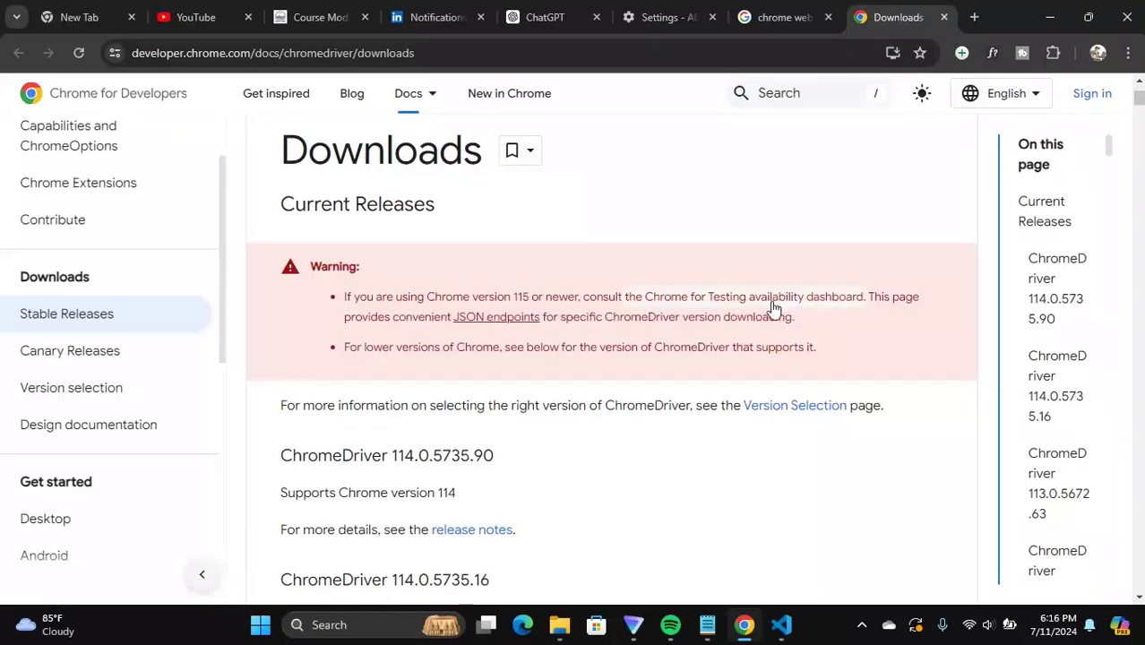
left_click(689, 303)
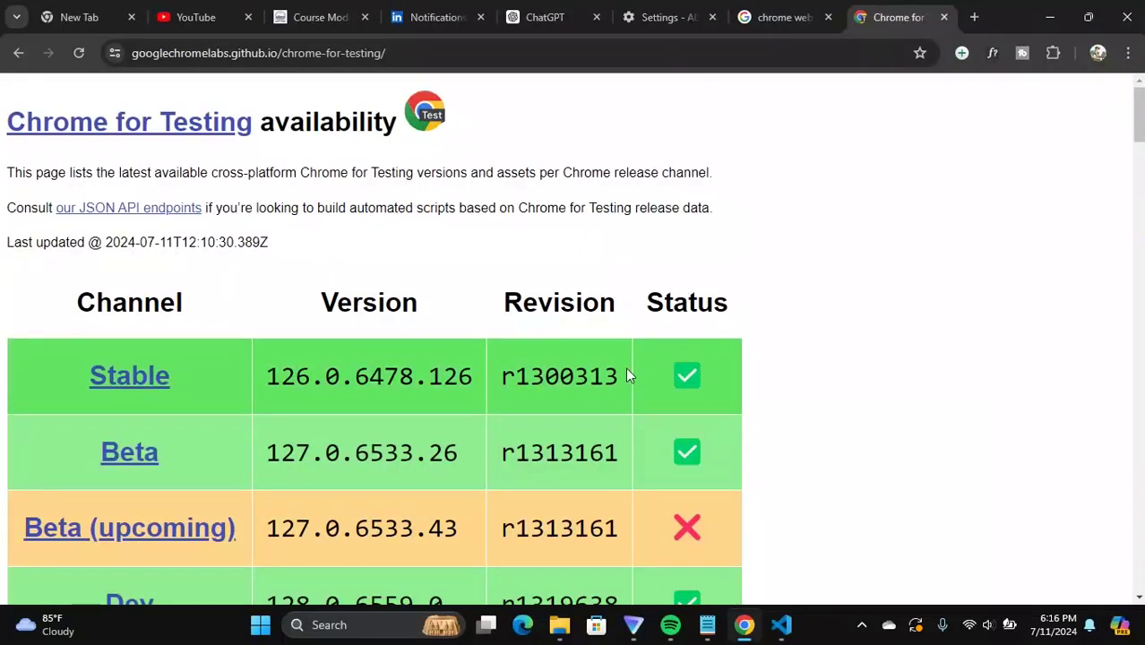
Step: Compare the installed Chrome version with the Stable channel's version in the Chrome for Testing availability table
left_click(666, 11)
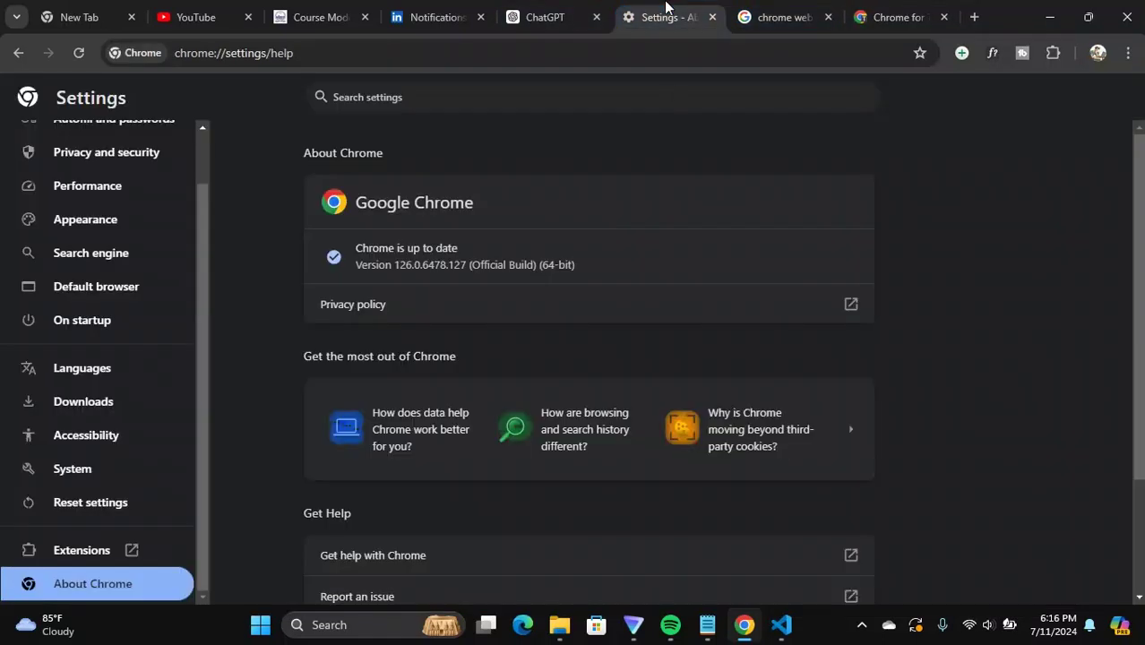
left_click_drag(394, 265, 433, 265)
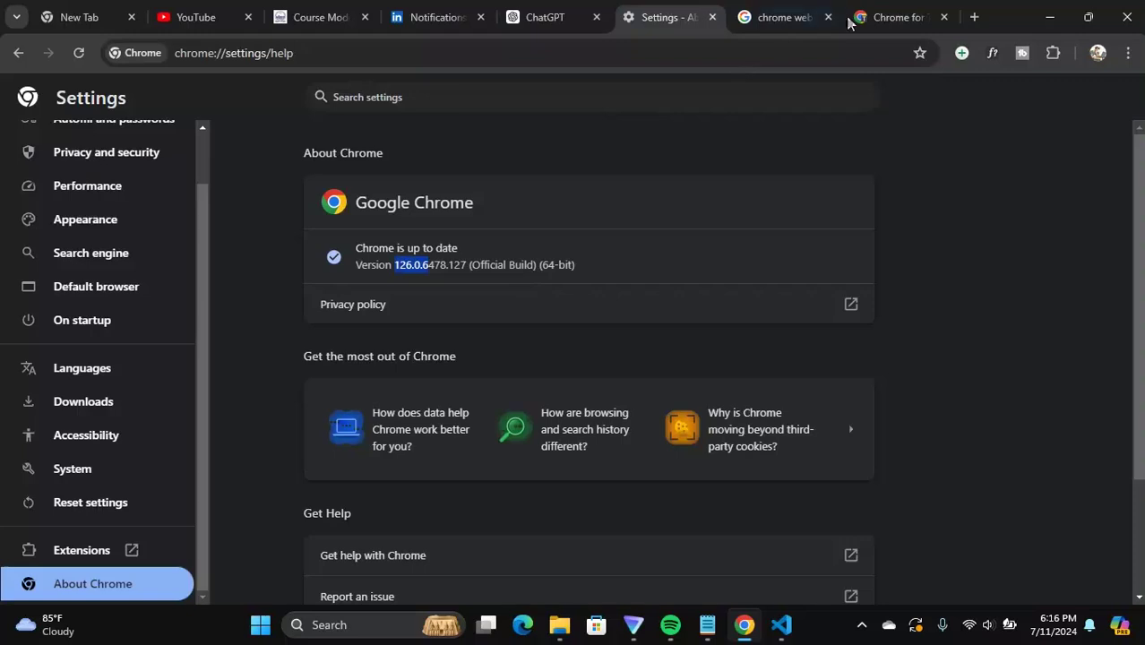
left_click(849, 19)
double_click(319, 376)
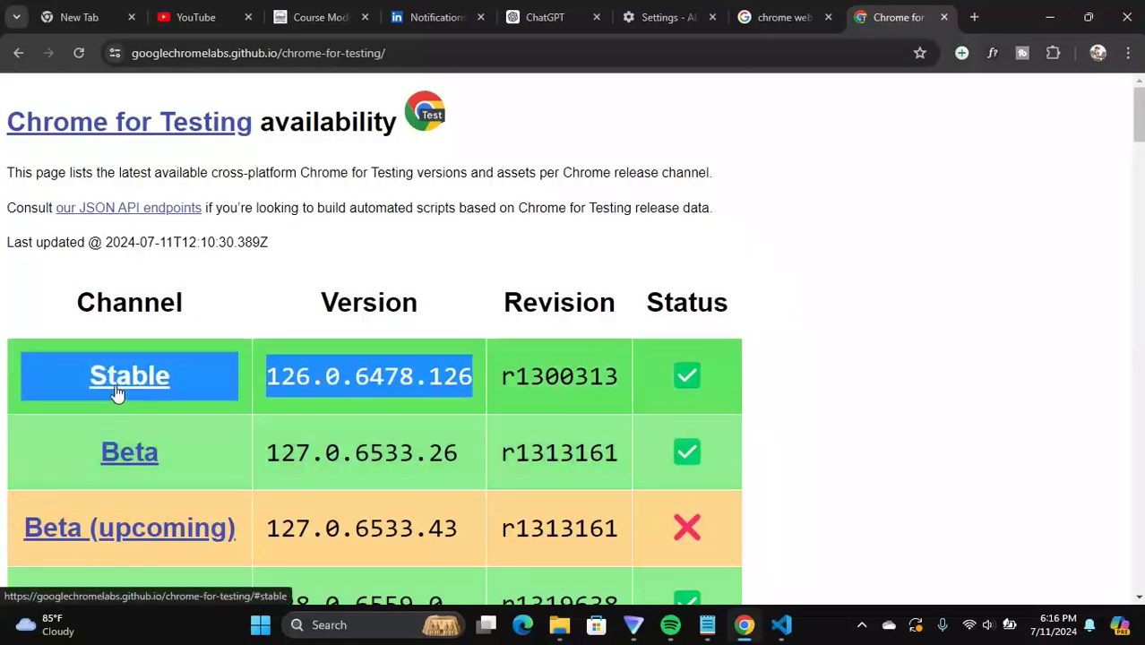
scroll(130, 397, "down", 2)
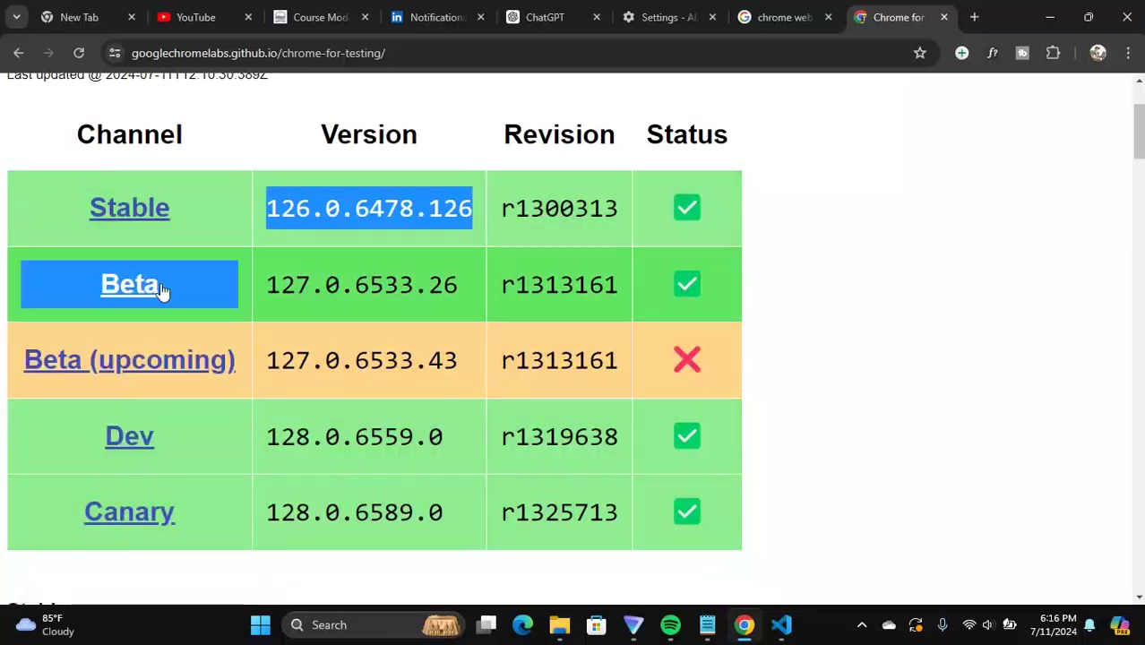
left_click_drag(76, 127, 201, 169)
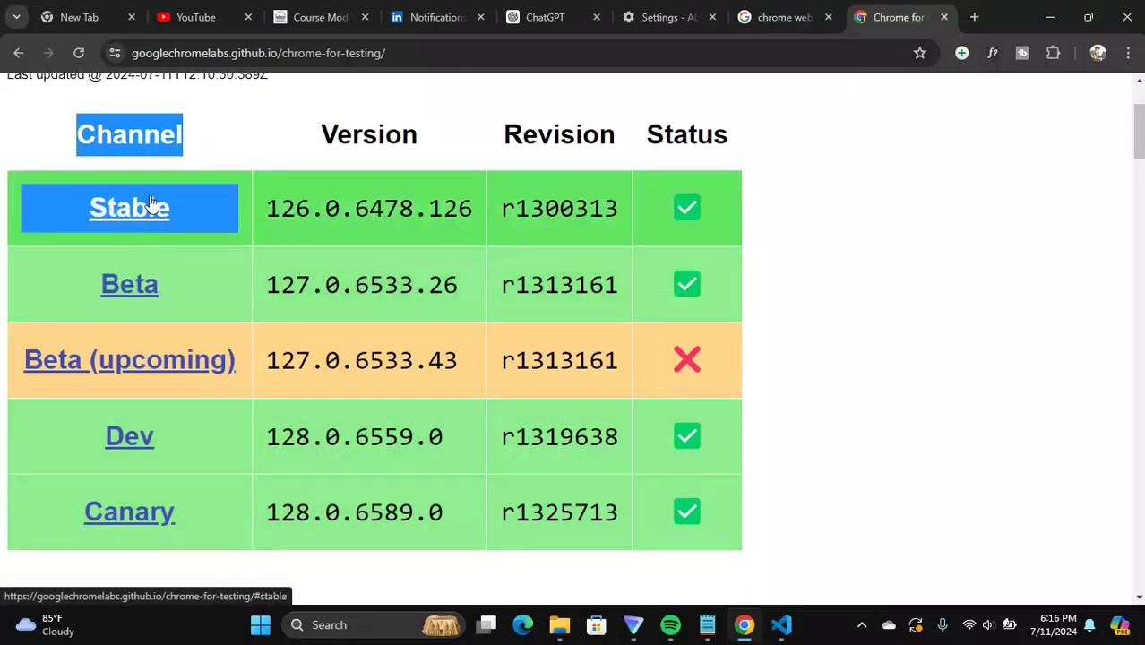
Step: Jump to the Stable channel's download table and review its binary and platform columns
left_click(159, 214)
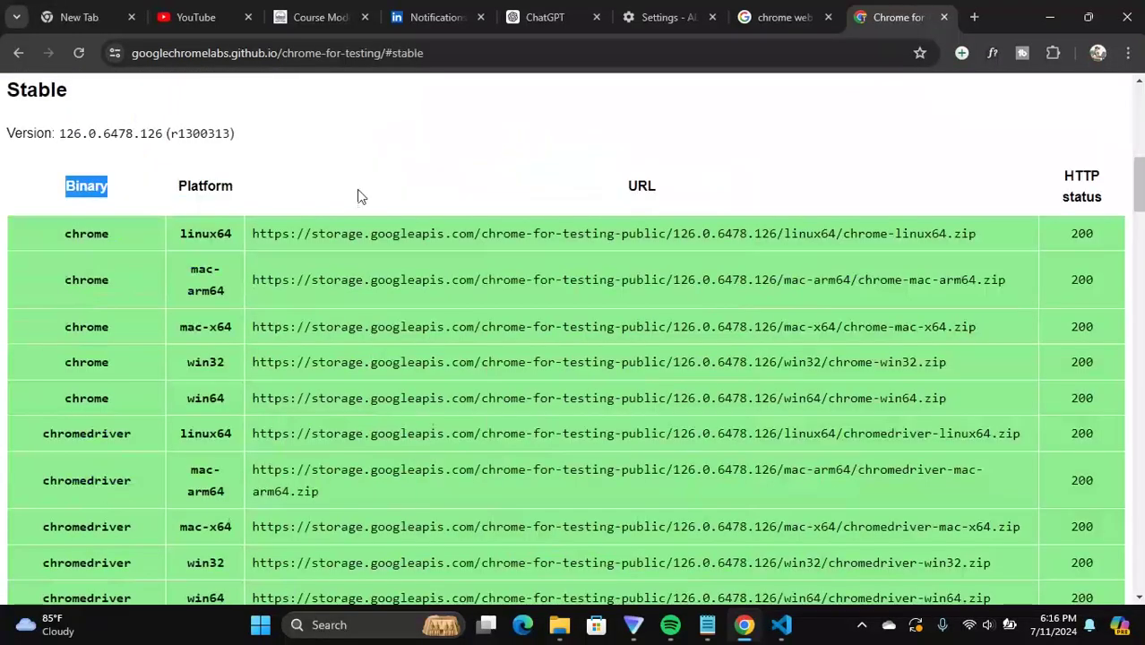
double_click(238, 186)
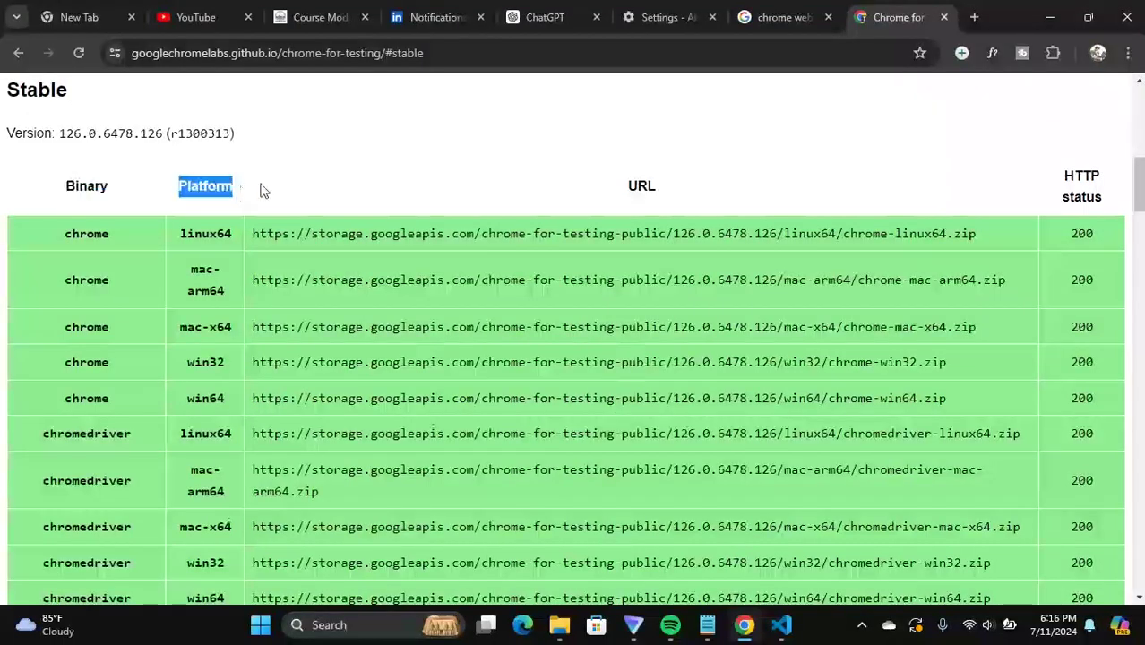
scroll(147, 367, "down", 2)
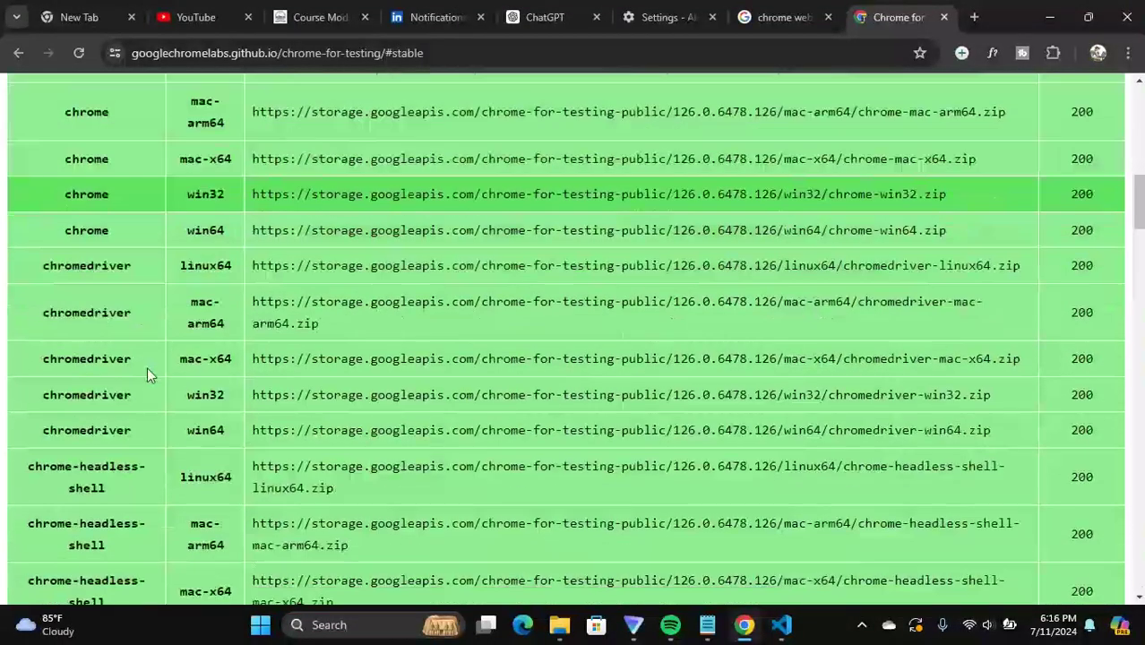
scroll(147, 368, "up", 3)
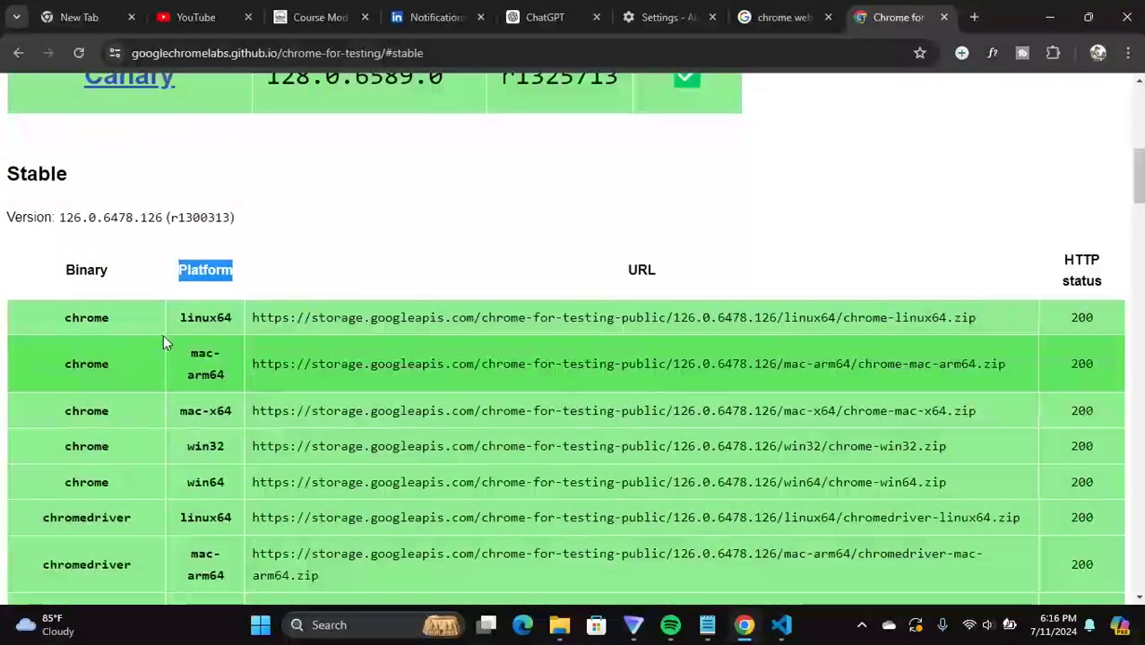
scroll(77, 250, "down", 1)
Step: Compare the chrome and chromedriver entries in the Stable table, looking for the win64 platform
double_click(67, 231)
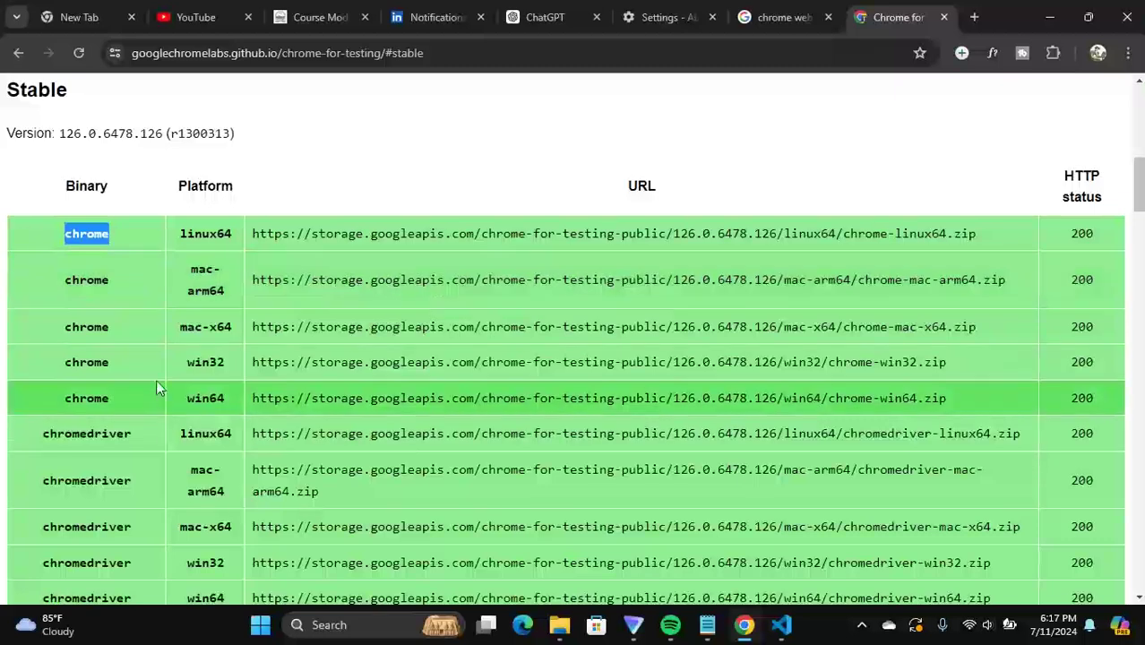
scroll(159, 393, "down", 1)
double_click(34, 353)
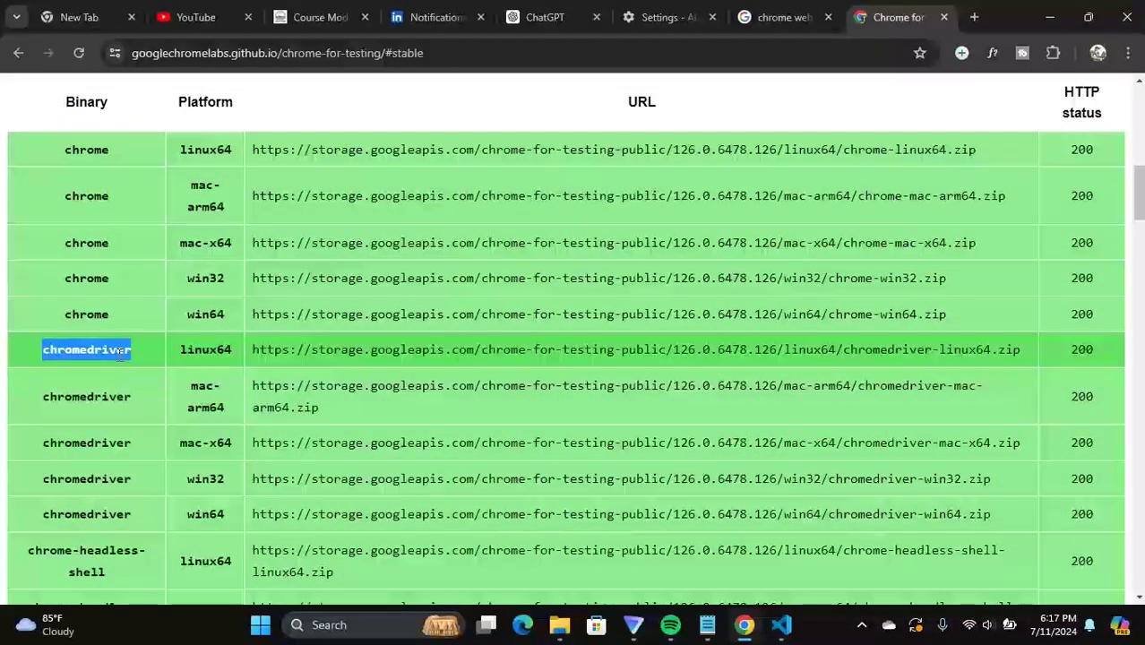
scroll(197, 186, "down", 2)
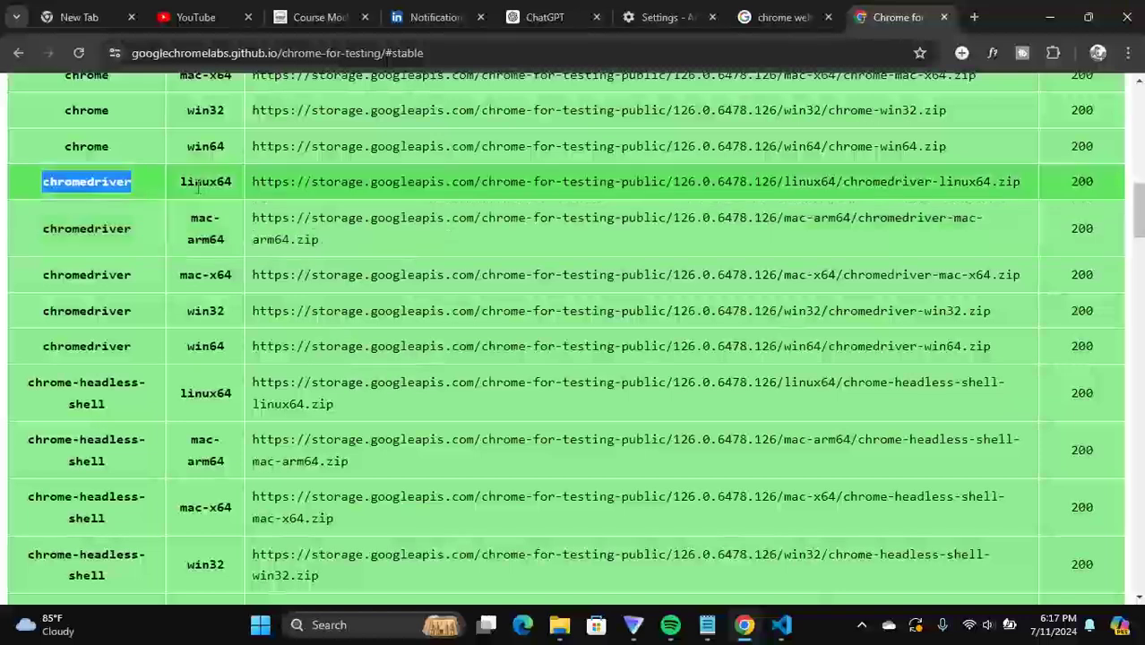
scroll(203, 193, "up", 1)
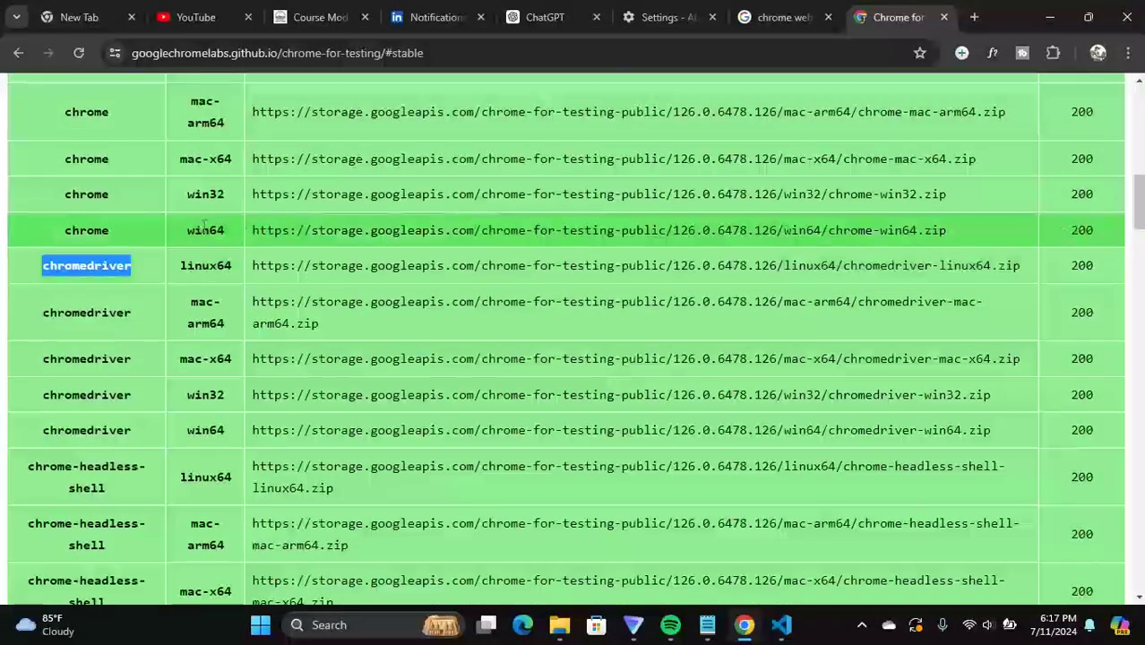
double_click(206, 230)
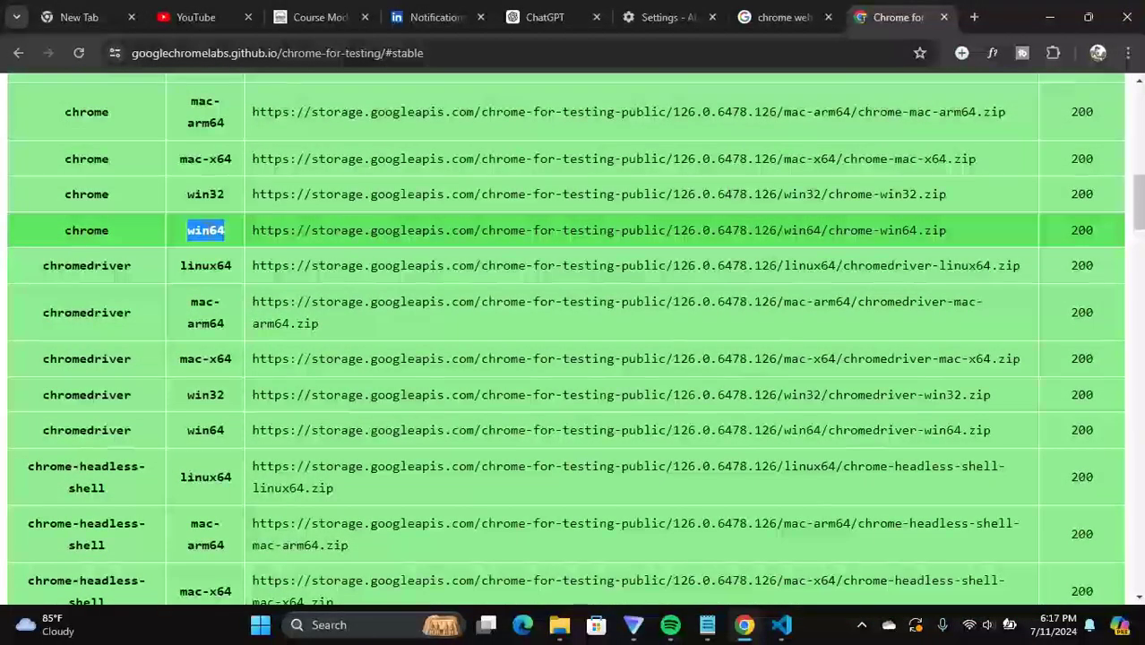
scroll(154, 244, "down", 1)
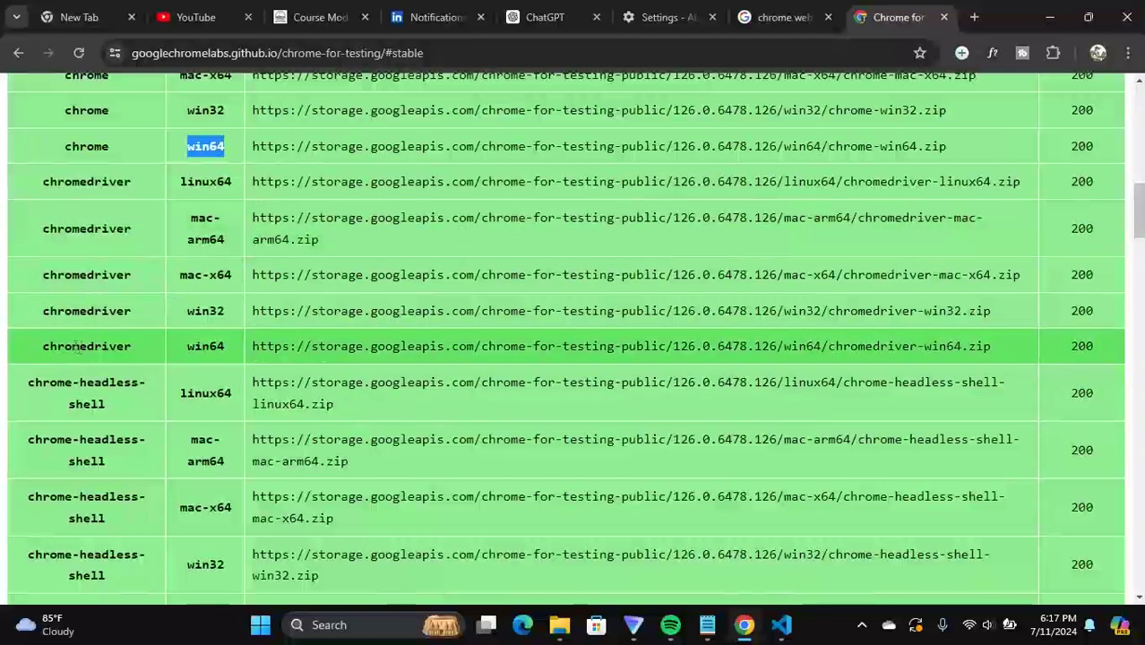
Step: Copy the download URL of the Stable chromedriver for win64
left_click_drag(43, 346, 131, 347)
left_click_drag(226, 346, 182, 346)
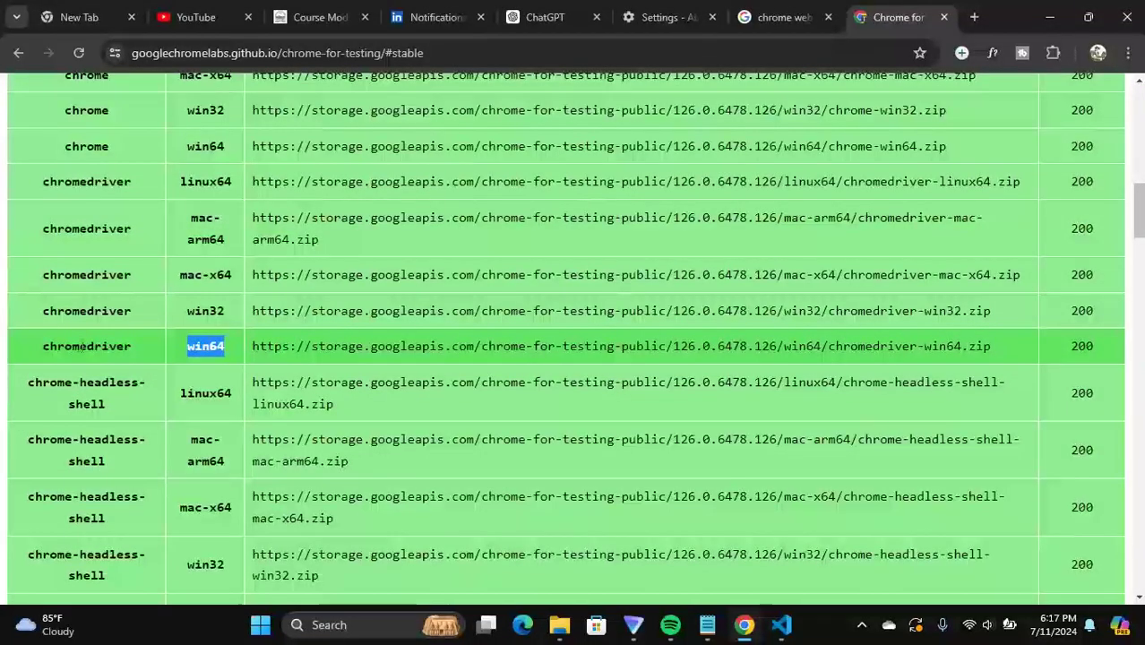
double_click(44, 349)
left_click_drag(254, 345, 974, 341)
key("ctrl+c")
right_click(974, 341)
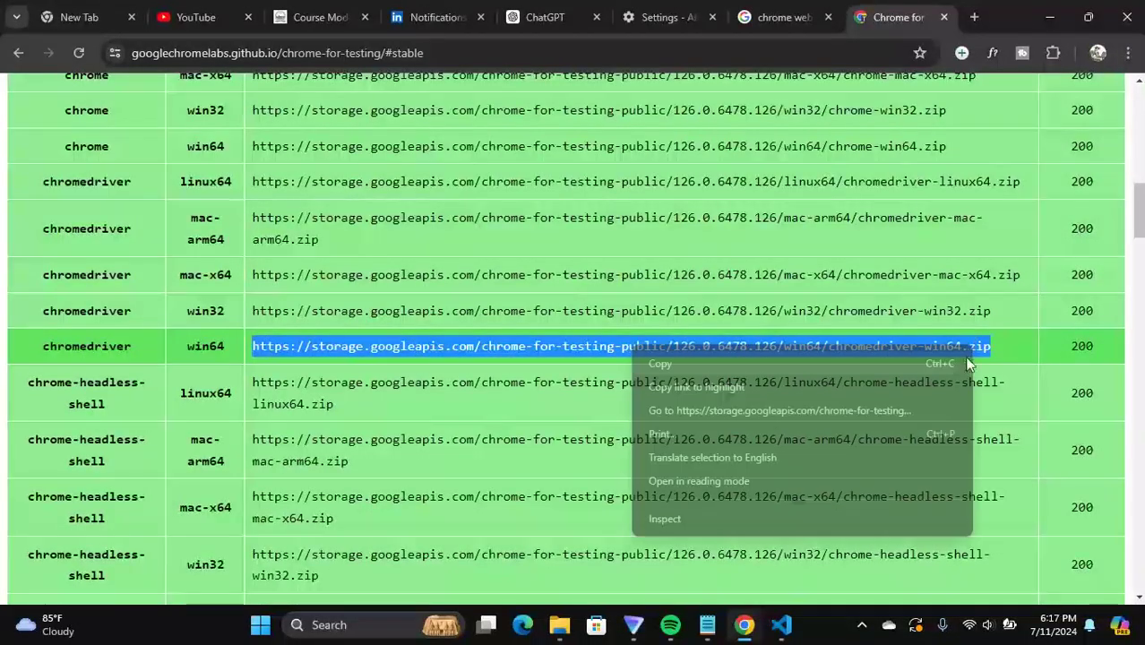
left_click(886, 366)
triple_click(886, 369)
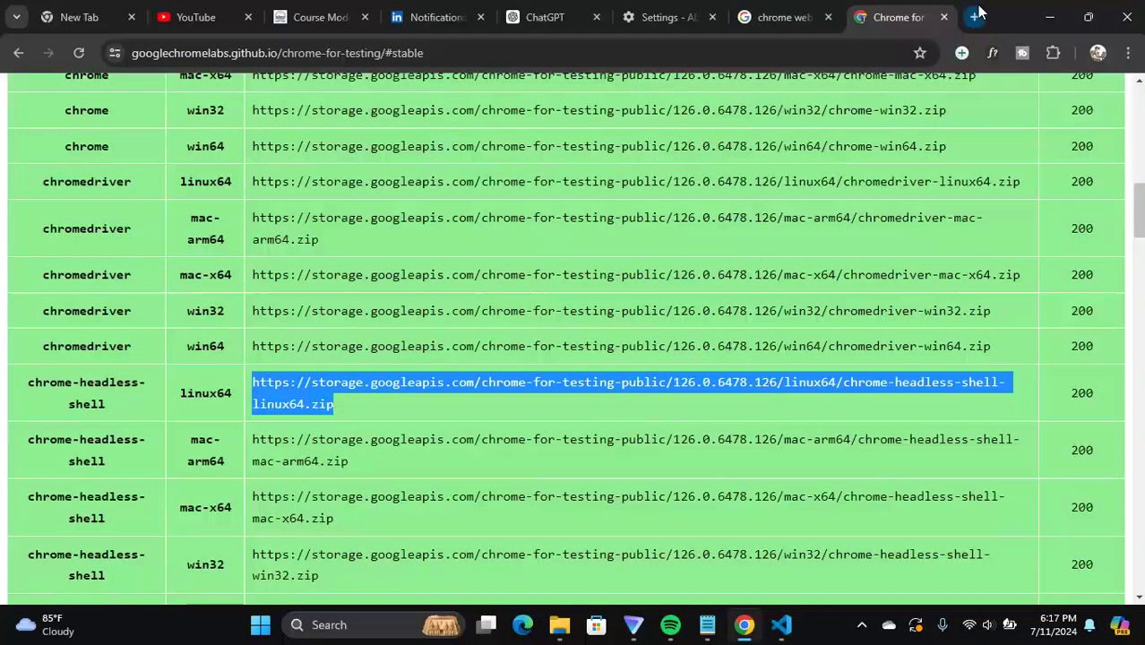
Step: Paste the copied chromedriver-win64.zip URL into a new tab's address bar and clear it again
left_click(974, 16)
right_click(583, 54)
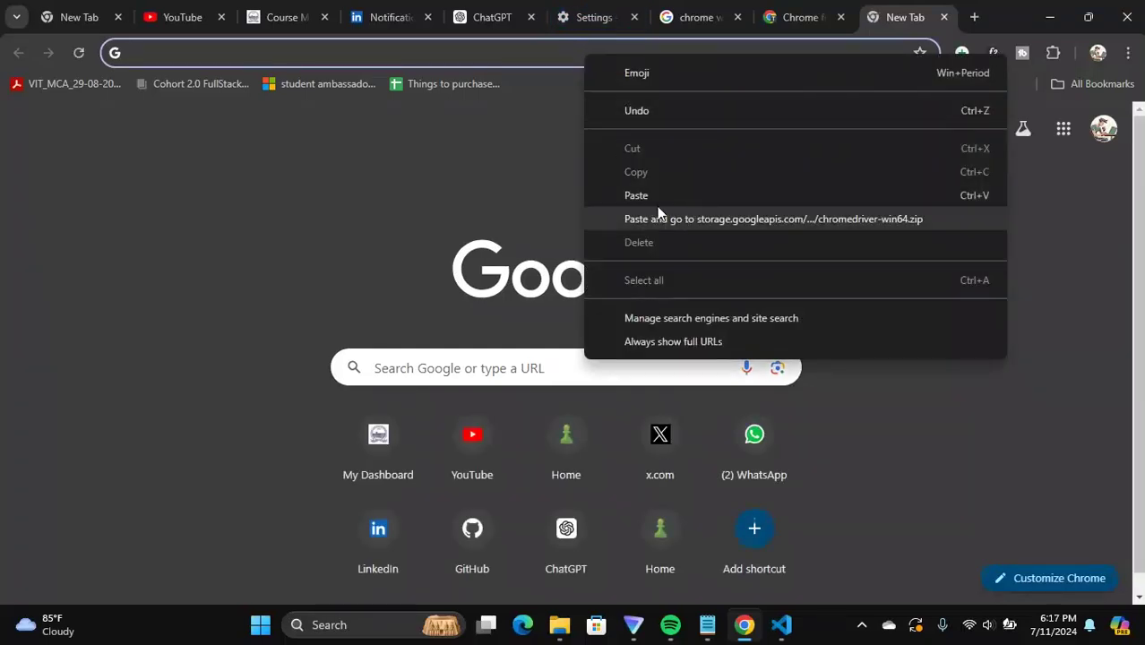
left_click(648, 197)
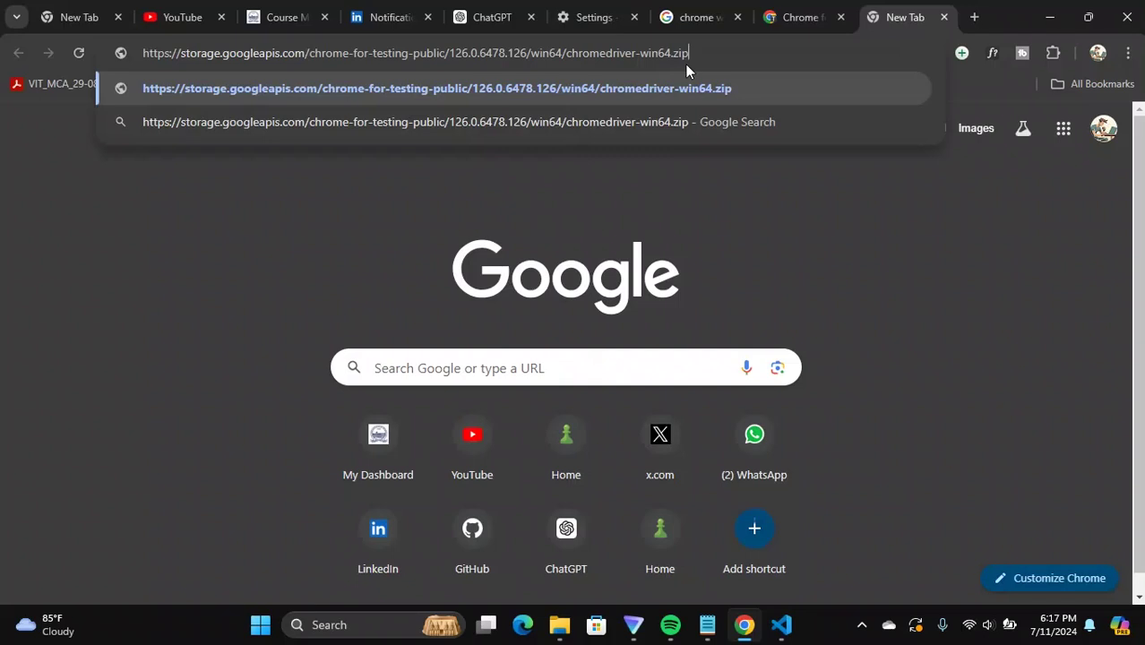
key("ctrl+a")
key("BackSpace")
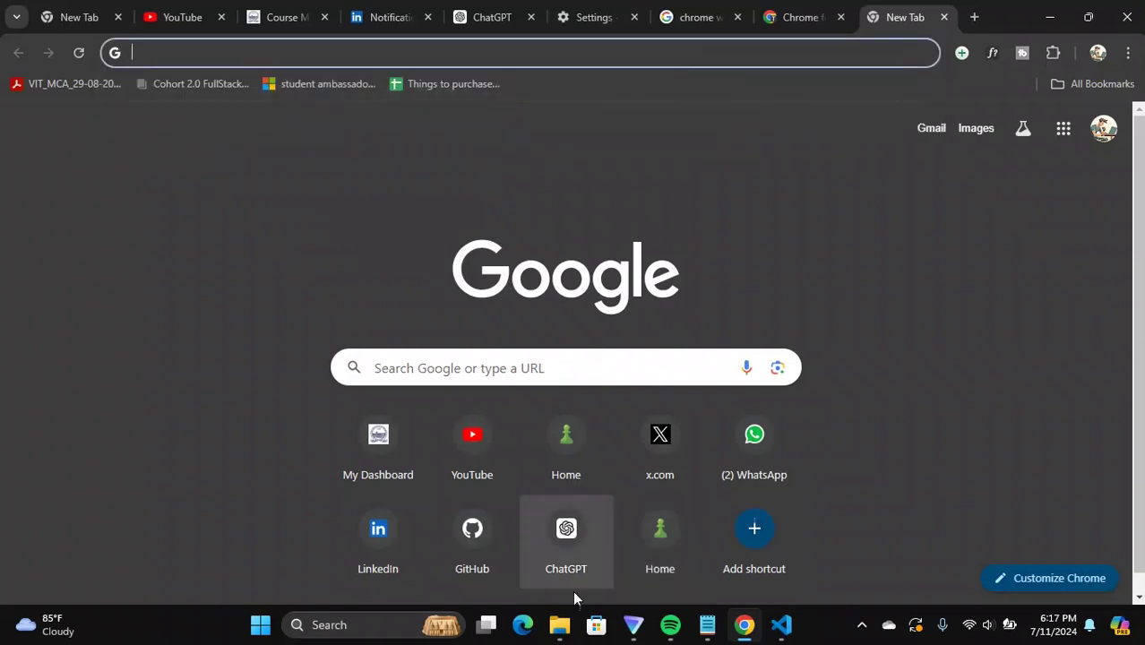
Step: Switch to File Explorer and open the inner chromedriver-win64 folder inside Downloads in a new tab
mouse_move(559, 624)
left_click(626, 524)
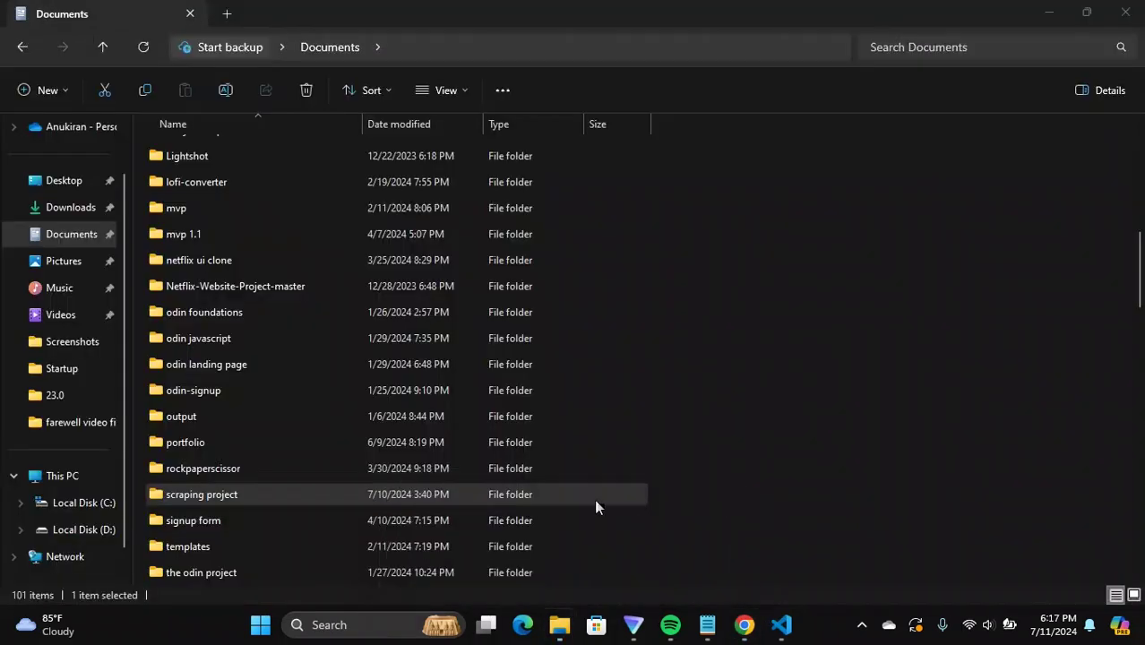
scroll(71, 179, "up", 2)
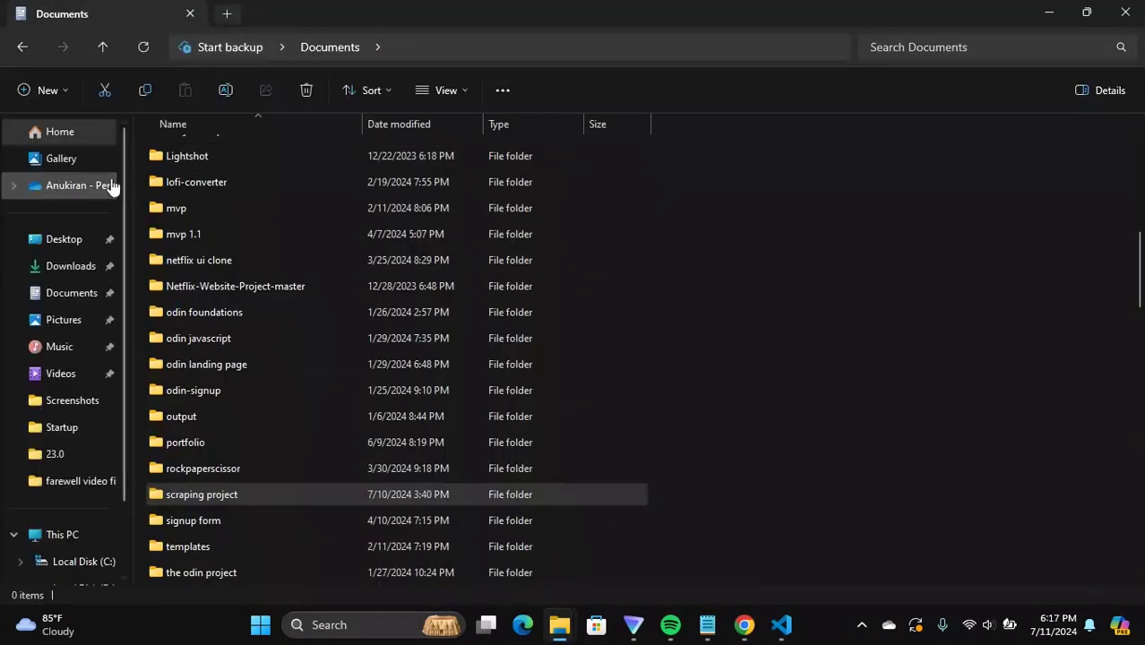
left_click(227, 14)
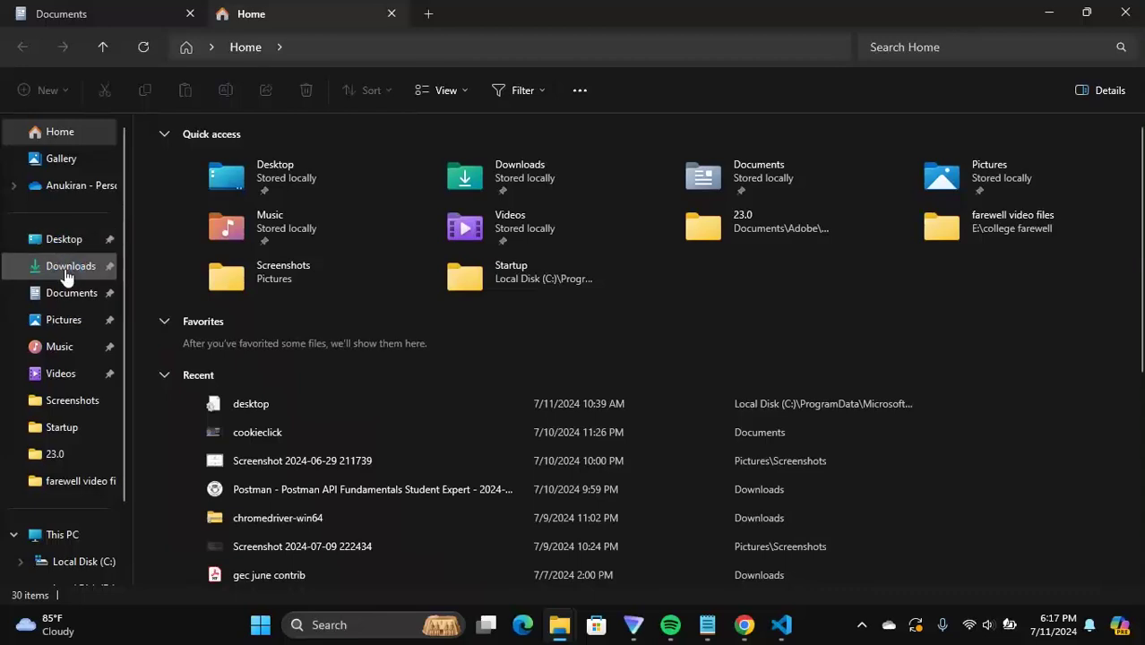
left_click(67, 269)
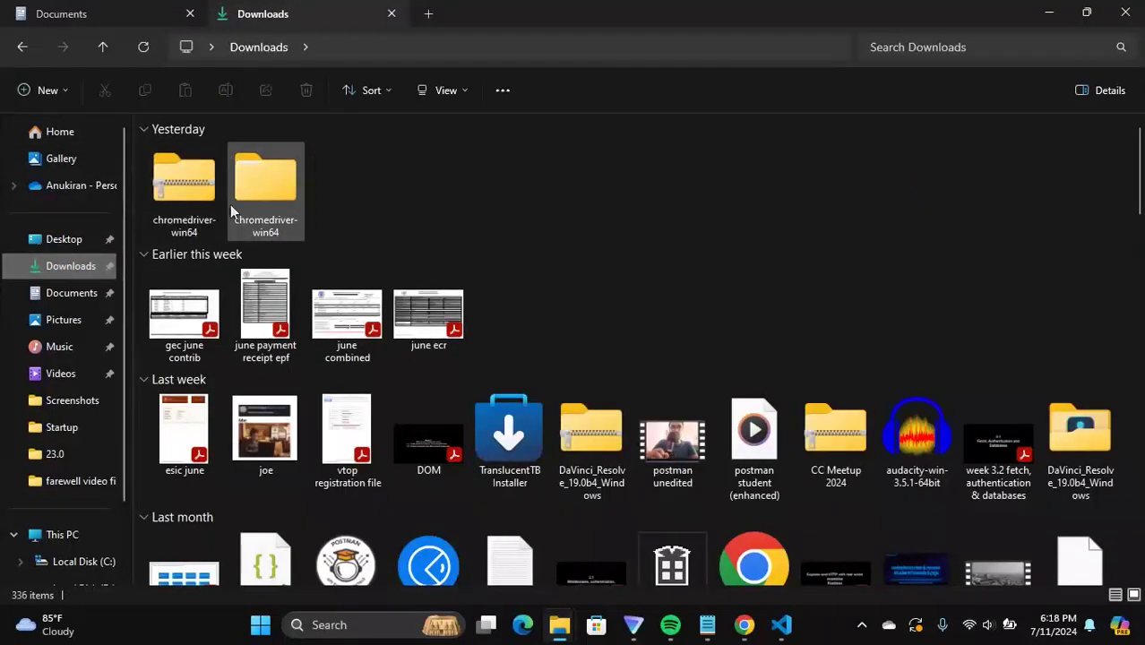
double_click(290, 194)
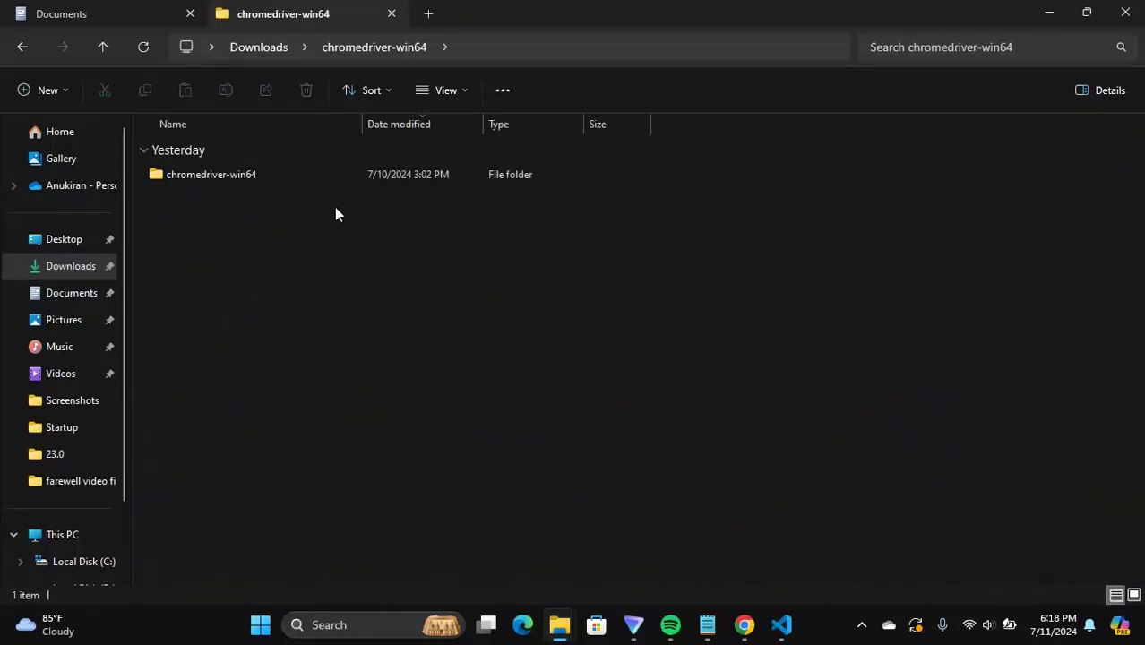
double_click(203, 182)
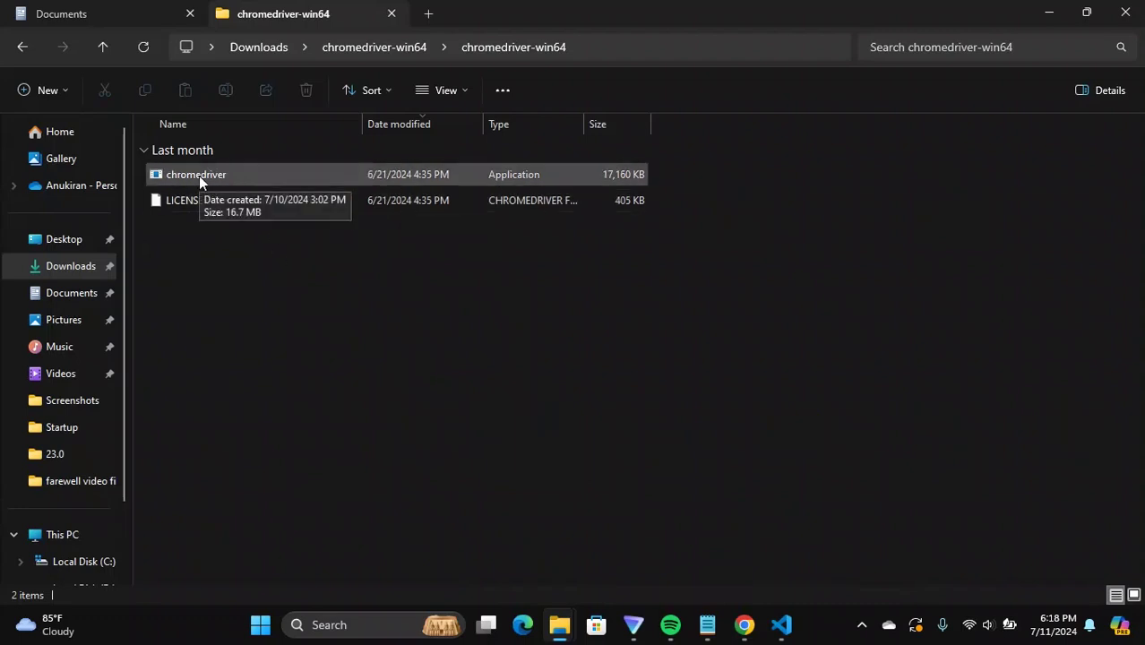
Step: Return to the Documents tab and open the scraping project folder
left_click(138, 11)
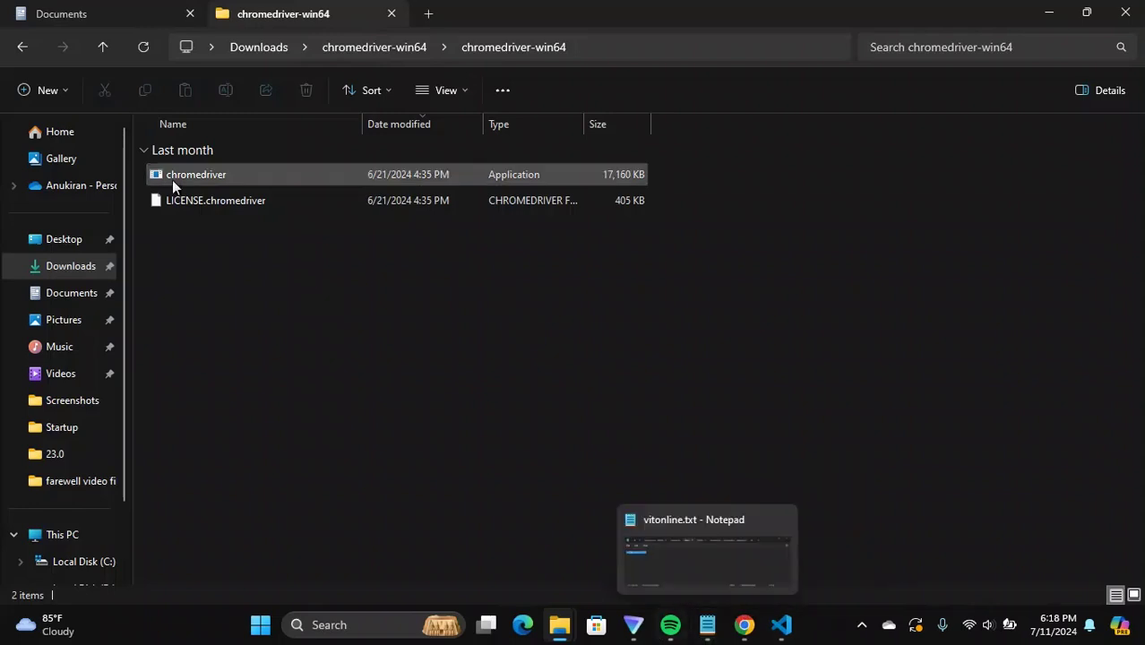
left_click(62, 10)
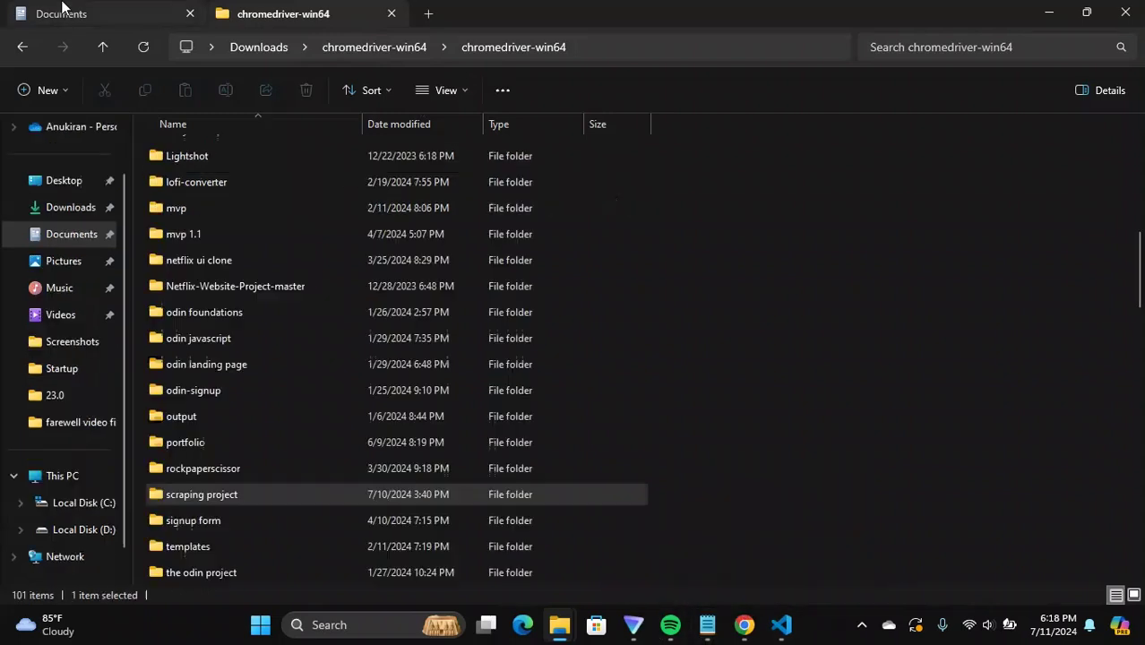
double_click(229, 491)
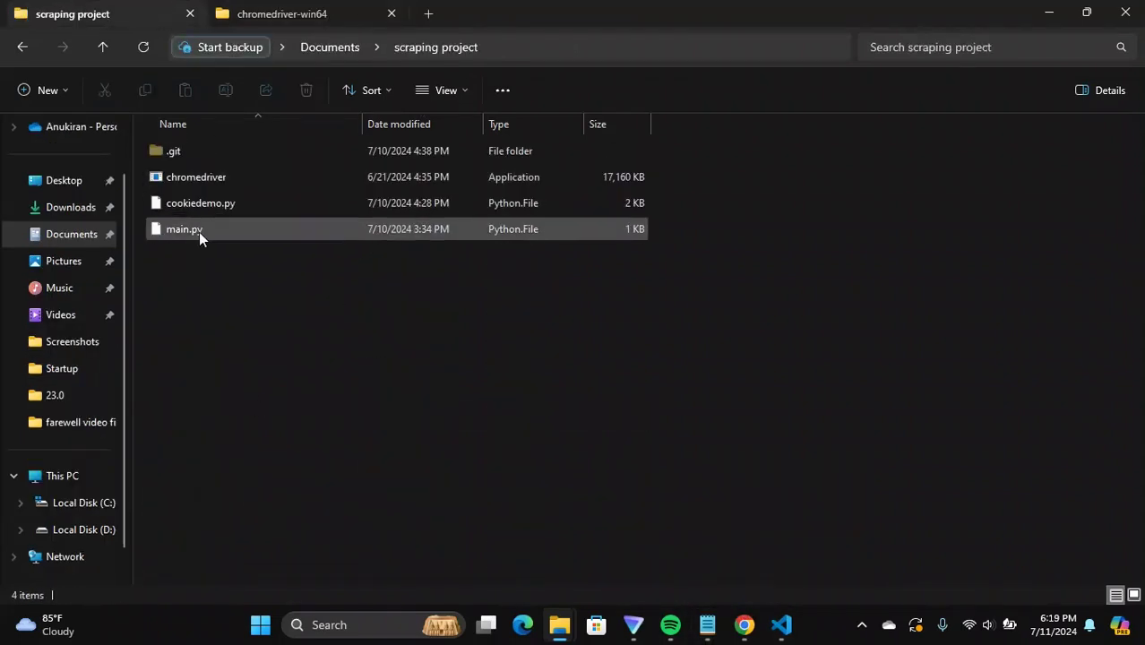
left_click_drag(867, 262, 487, 200)
left_click(287, 319)
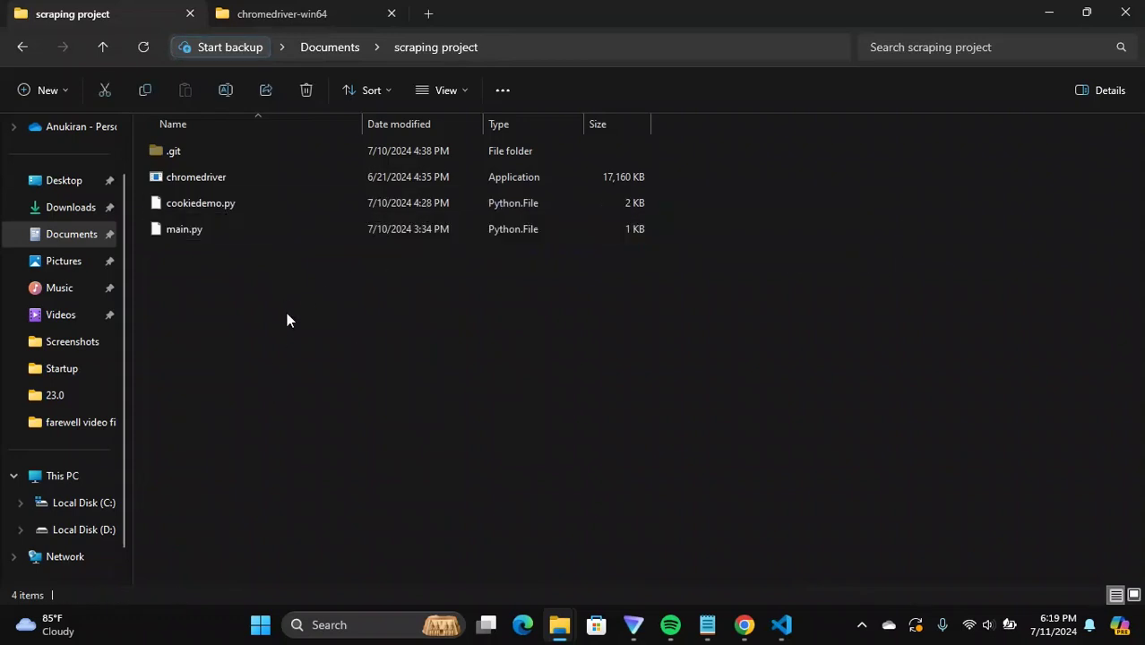
Step: Compare the extracted chromedriver-win64 folder with the scraping project folder, checking for the chromedriver application in both
left_click(286, 12)
left_click(71, 11)
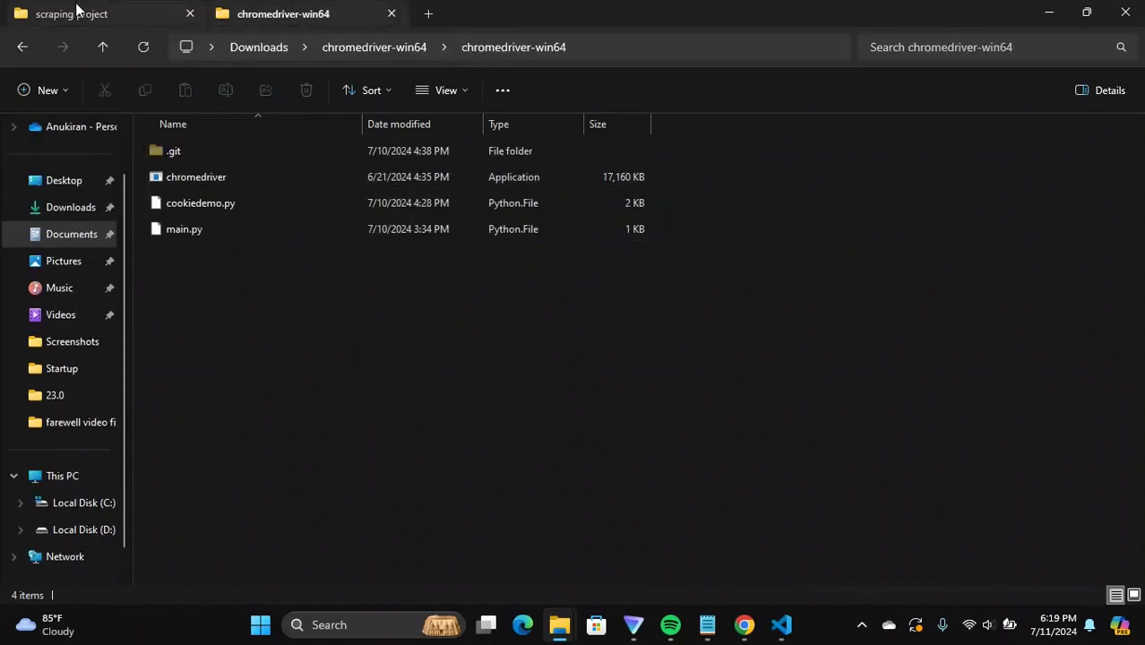
left_click(335, 10)
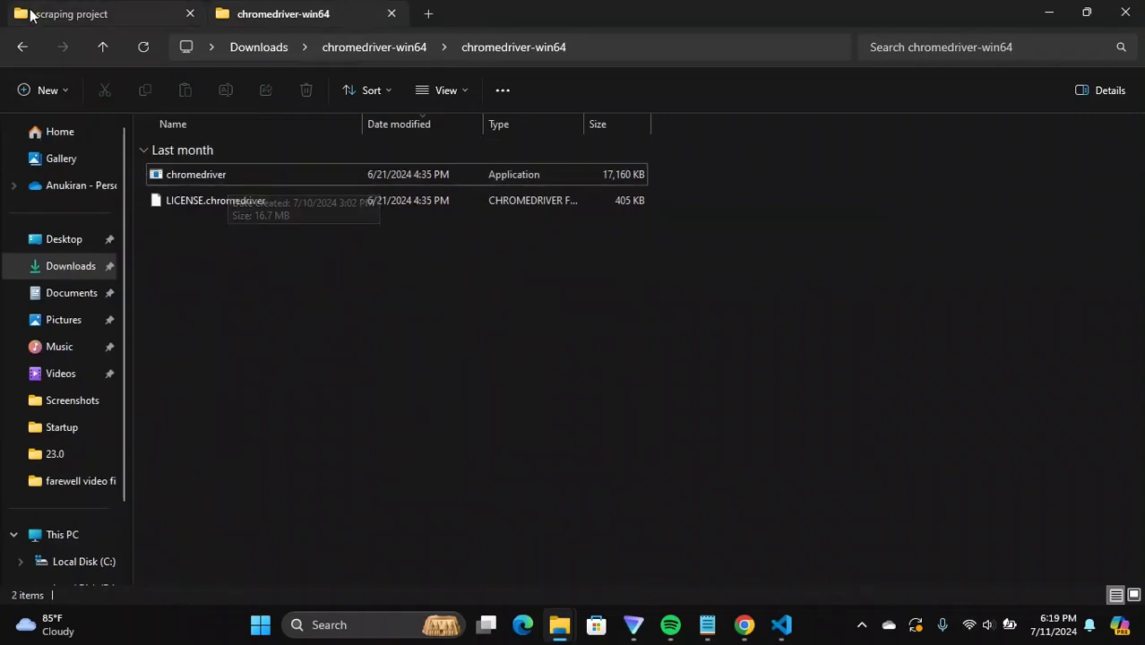
left_click(71, 14)
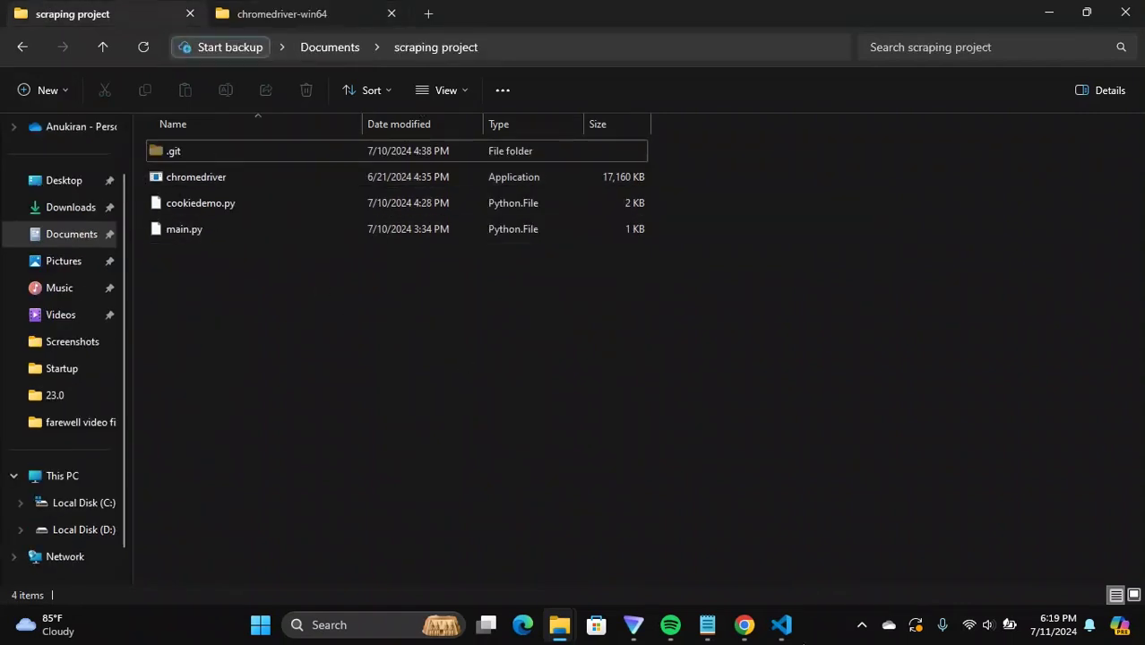
Step: Switch to VS Code and examine the imports and the chromedriver.exe executable path in main.py
left_click(781, 625)
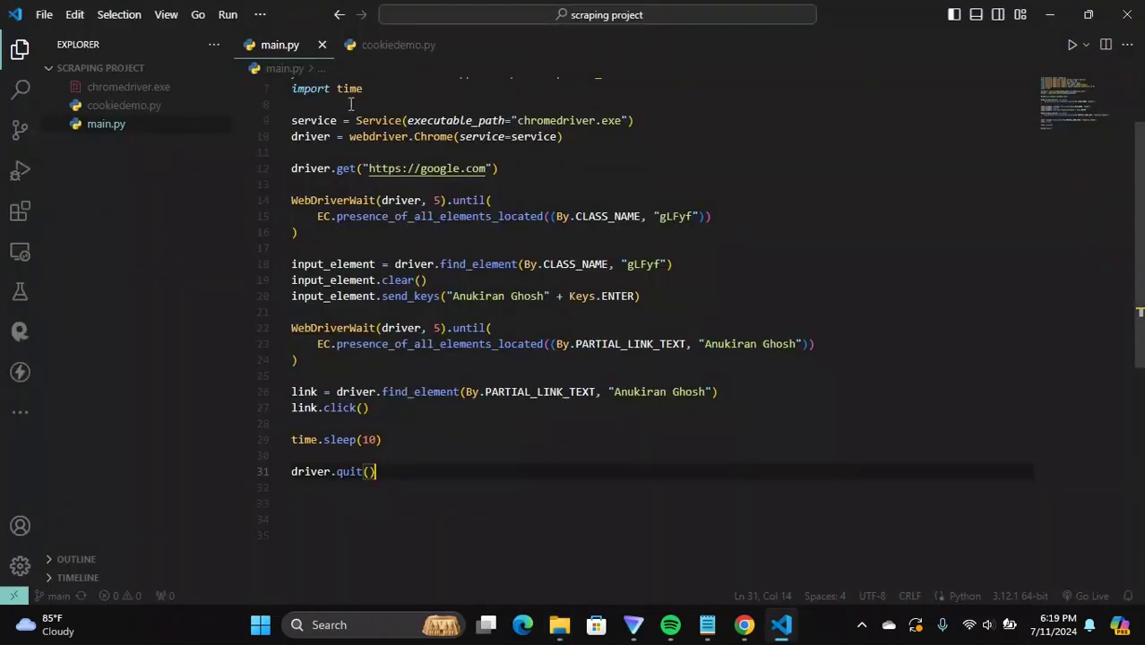
scroll(373, 159, "up", 2)
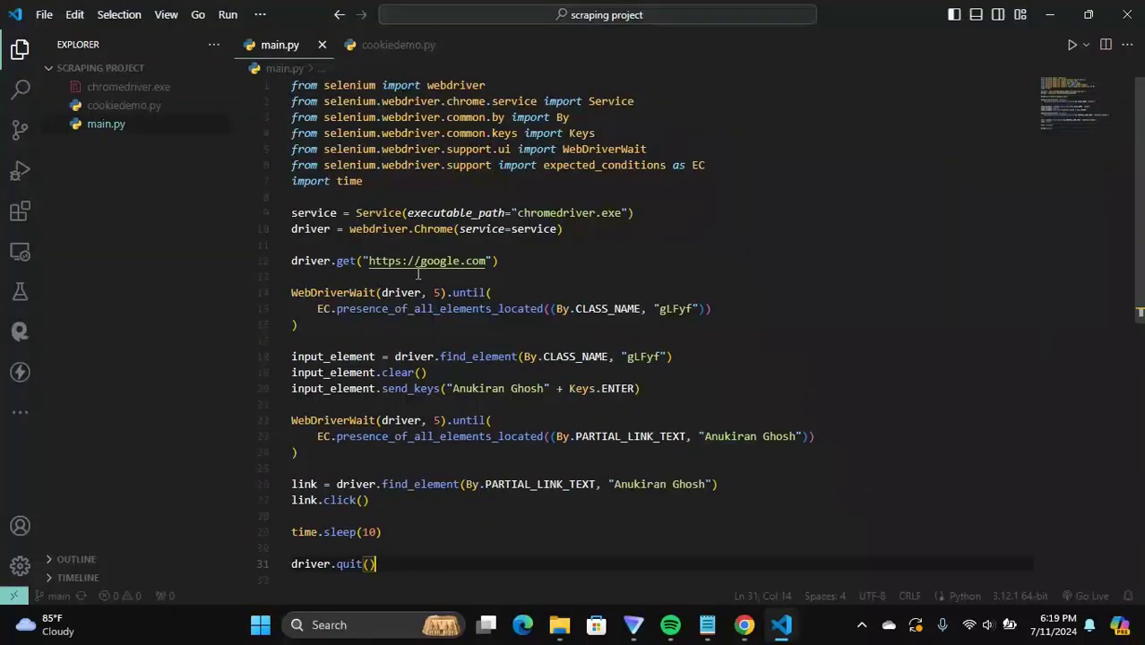
left_click_drag(419, 213, 612, 216)
left_click(630, 213)
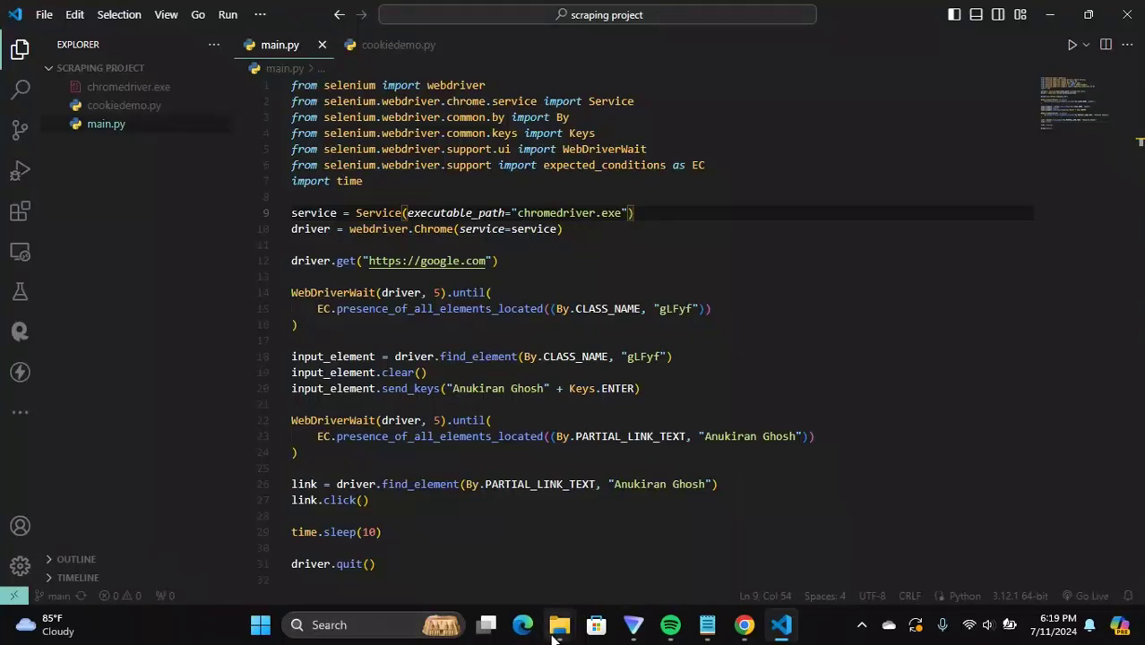
Step: Switch to the File Explorer window showing the scraping project folder and open a Command Prompt in that folder
mouse_move(559, 625)
left_click(470, 542)
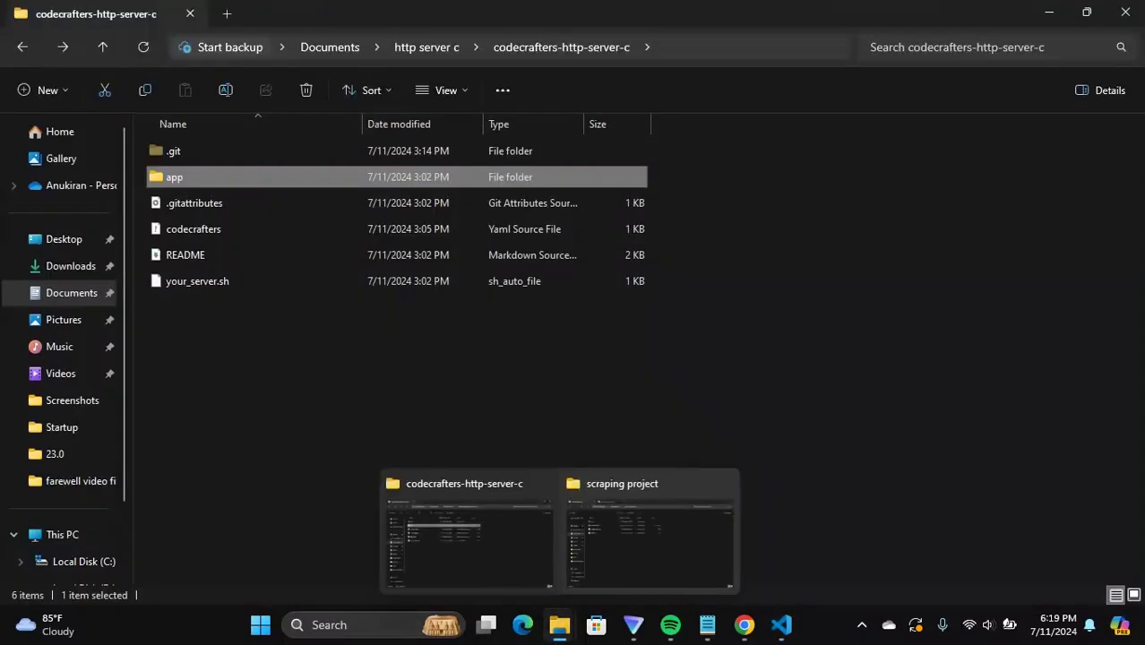
left_click(628, 518)
left_click(522, 38)
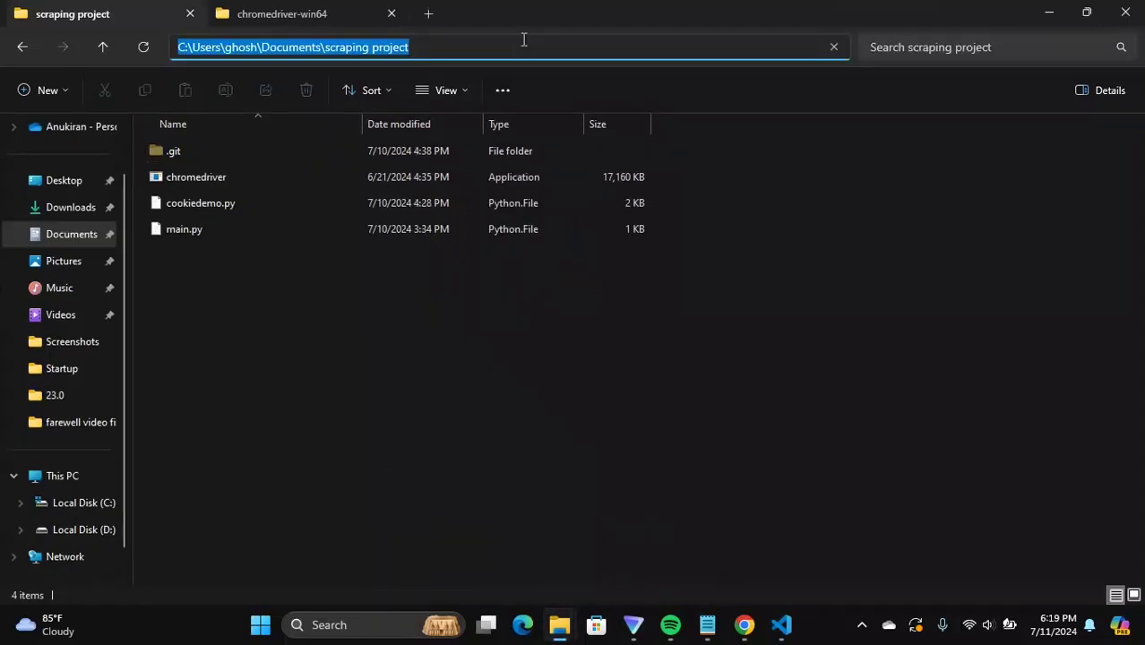
type("cmd")
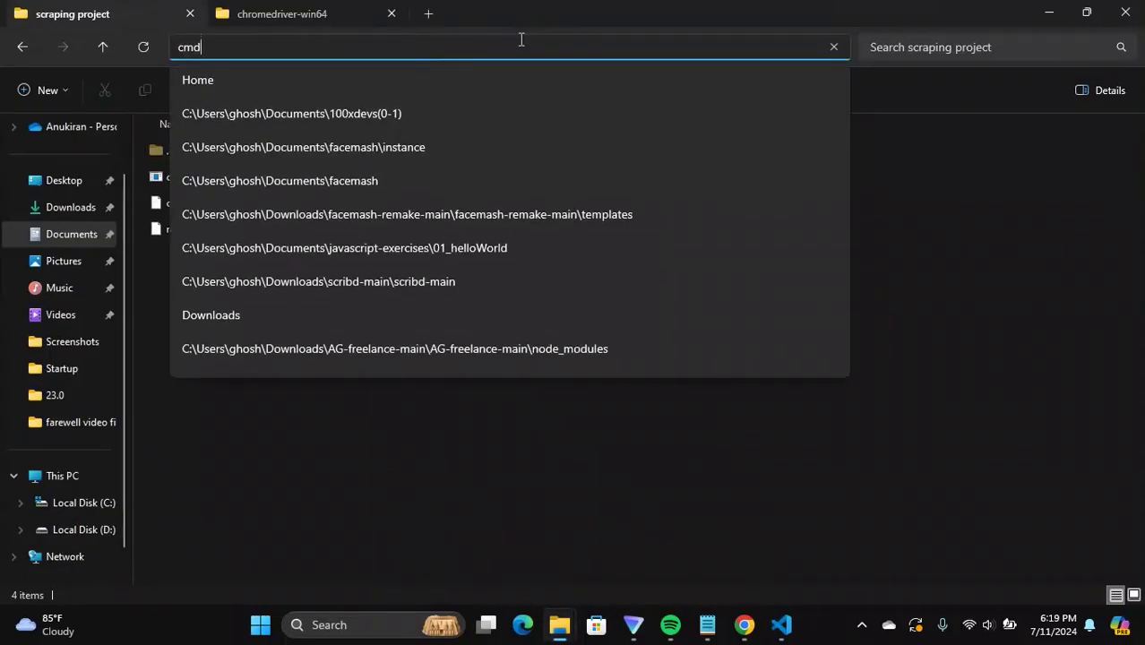
key("Return")
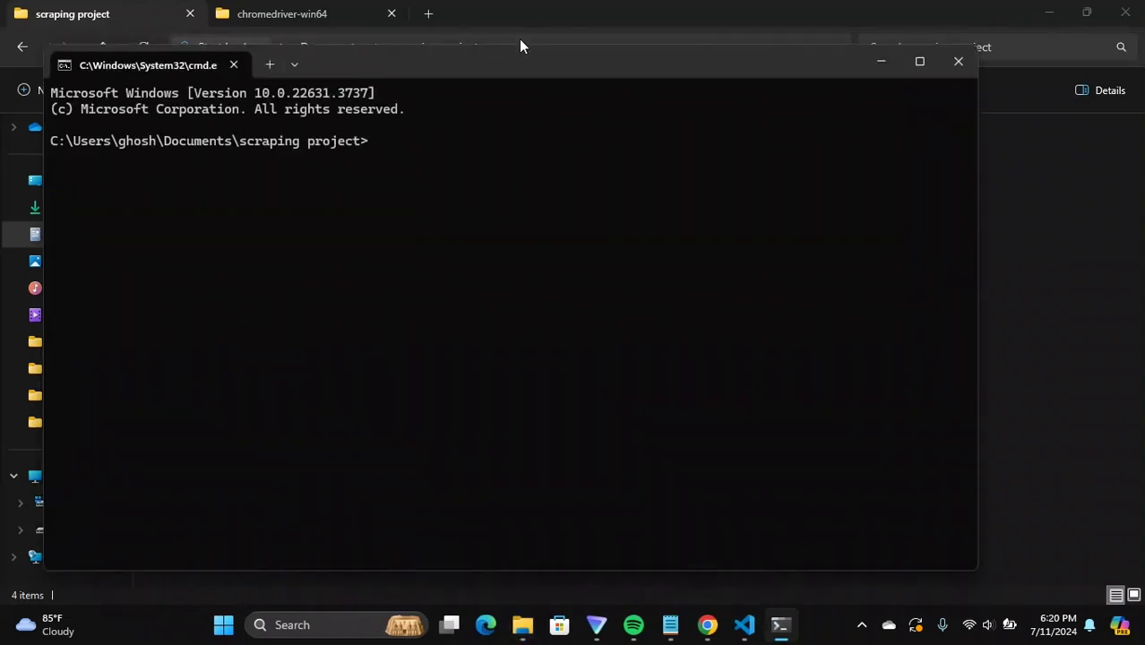
Step: Move the Command Prompt window below the project's file list and run the script with python main.py
double_click(554, 70)
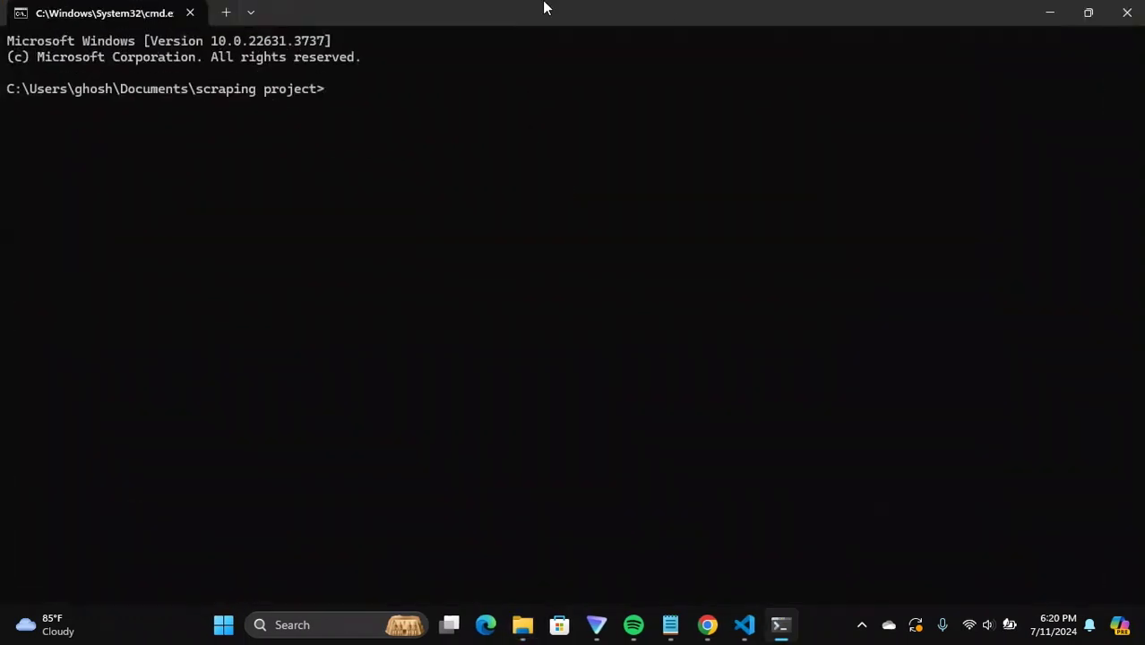
left_click(1087, 13)
left_click_drag(519, 65, 553, 386)
double_click(439, 466)
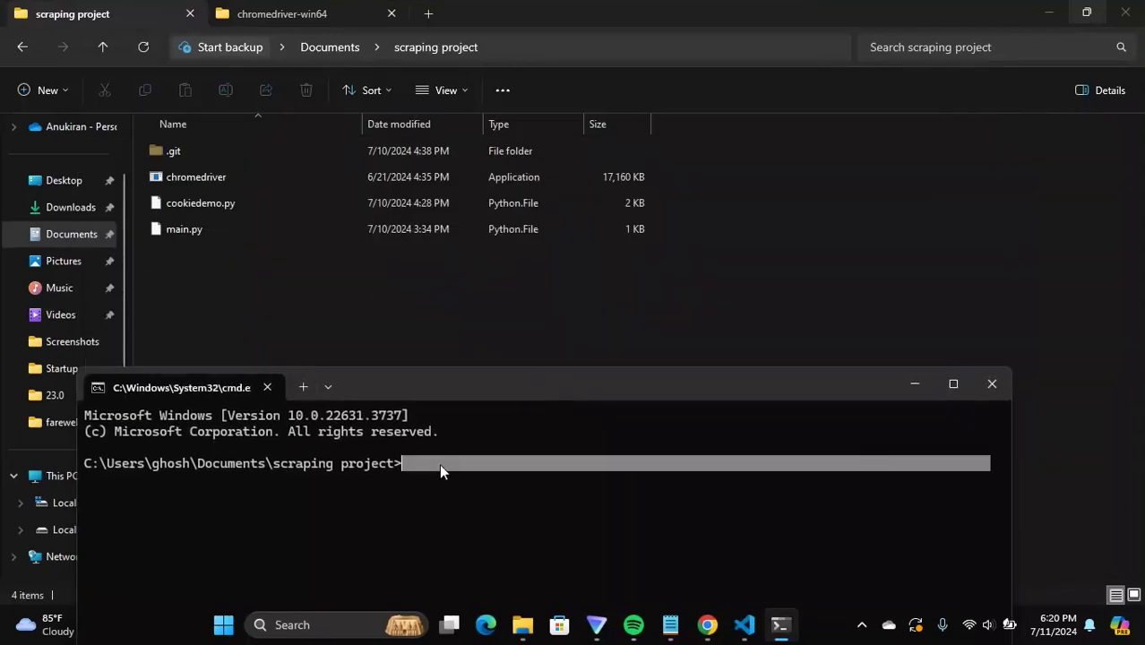
left_click(439, 463)
type("python m")
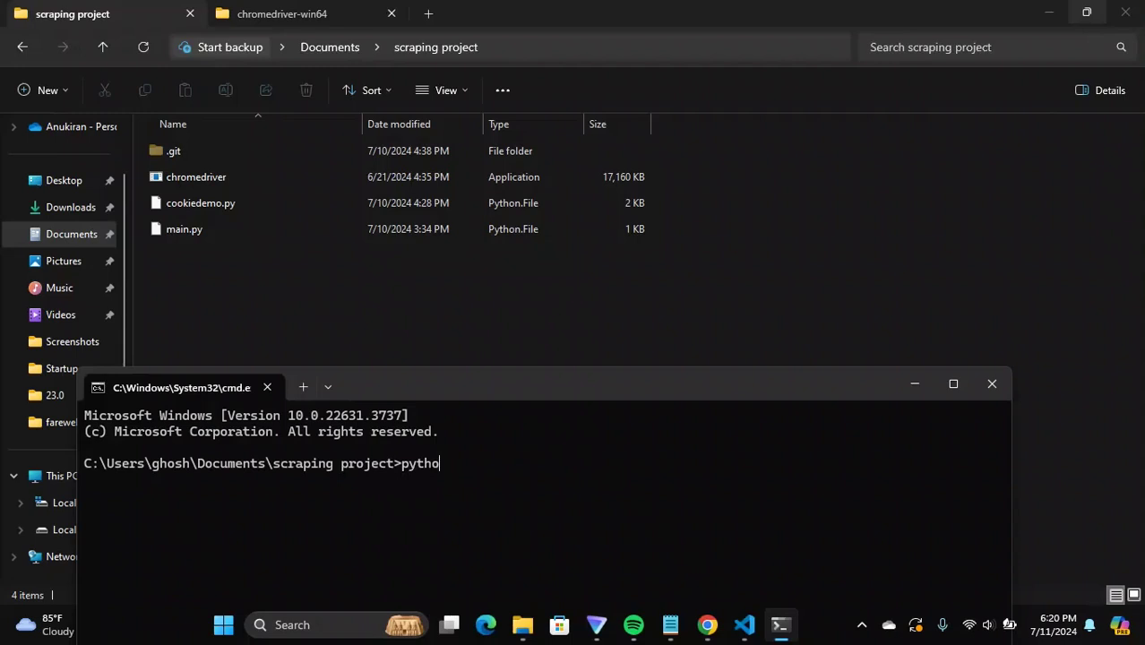
type("ain.py")
key("Return")
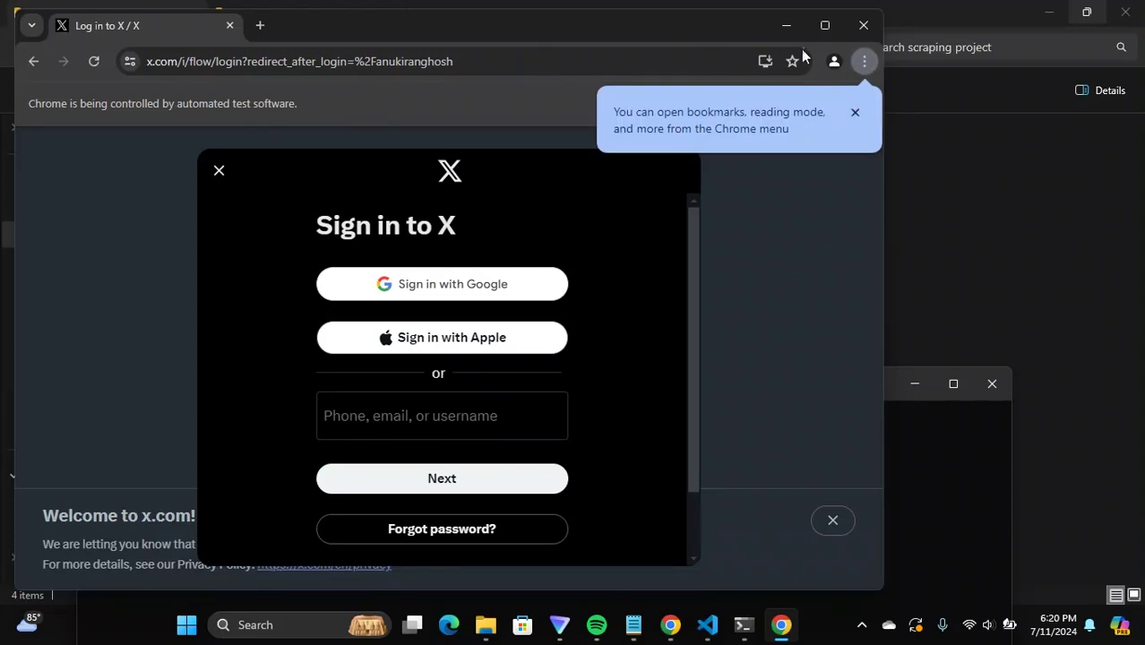
Step: Close the automated Chrome window and examine the script's DevTools output in the maximized Command Prompt
left_click(864, 30)
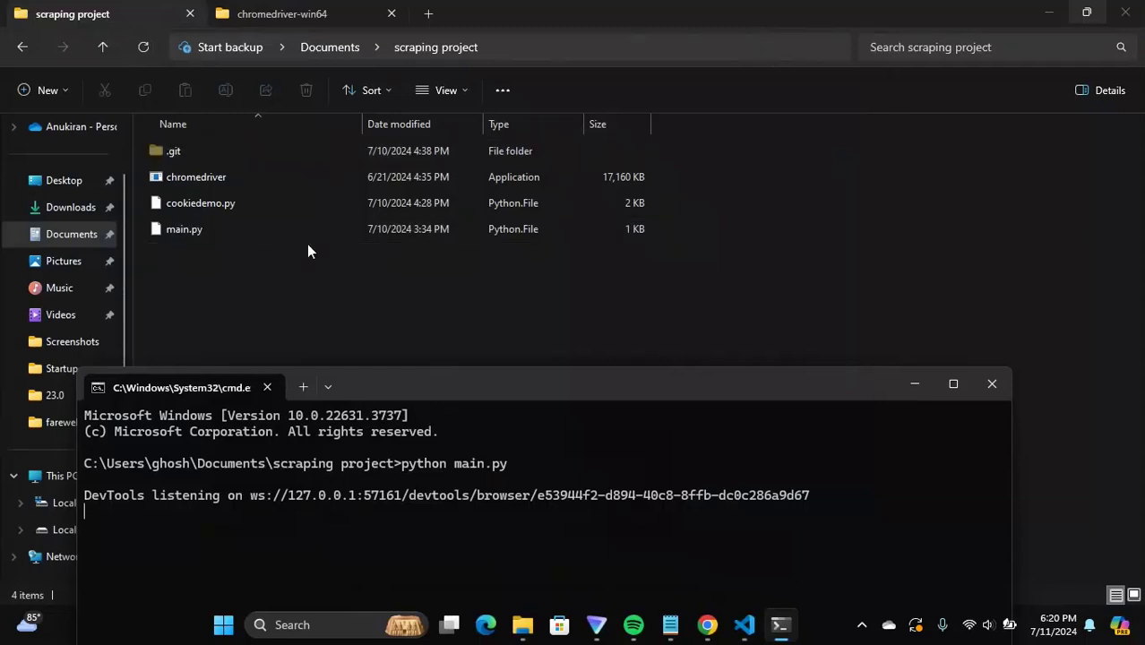
double_click(457, 385)
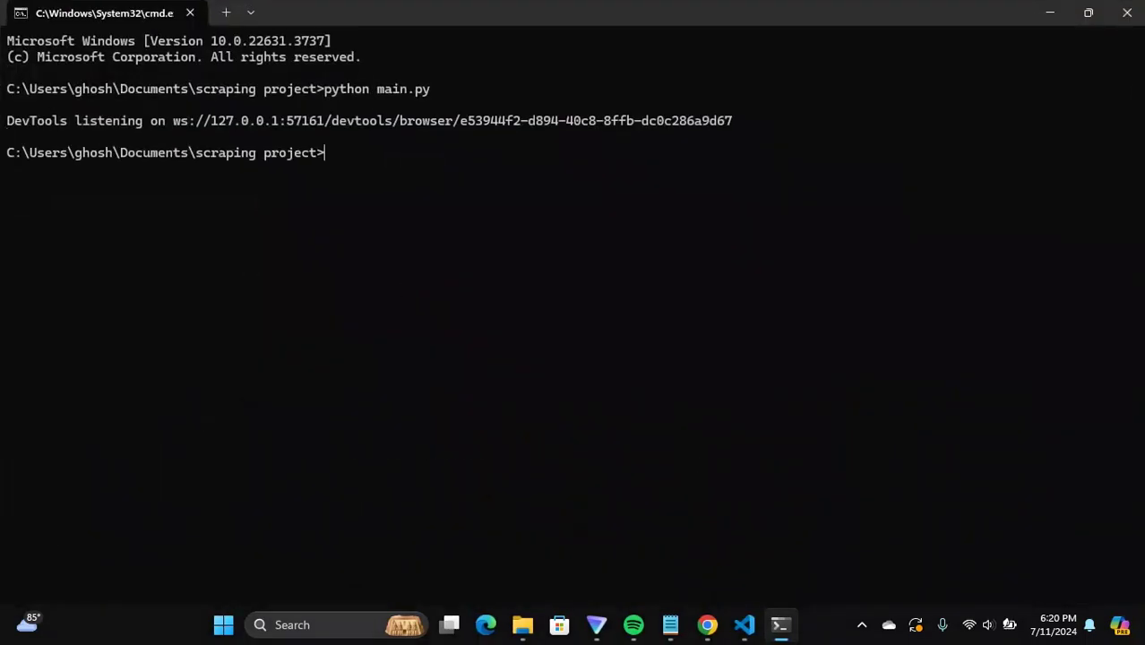
key("Return")
left_click_drag(4, 133, 753, 123)
key("ctrl+c")
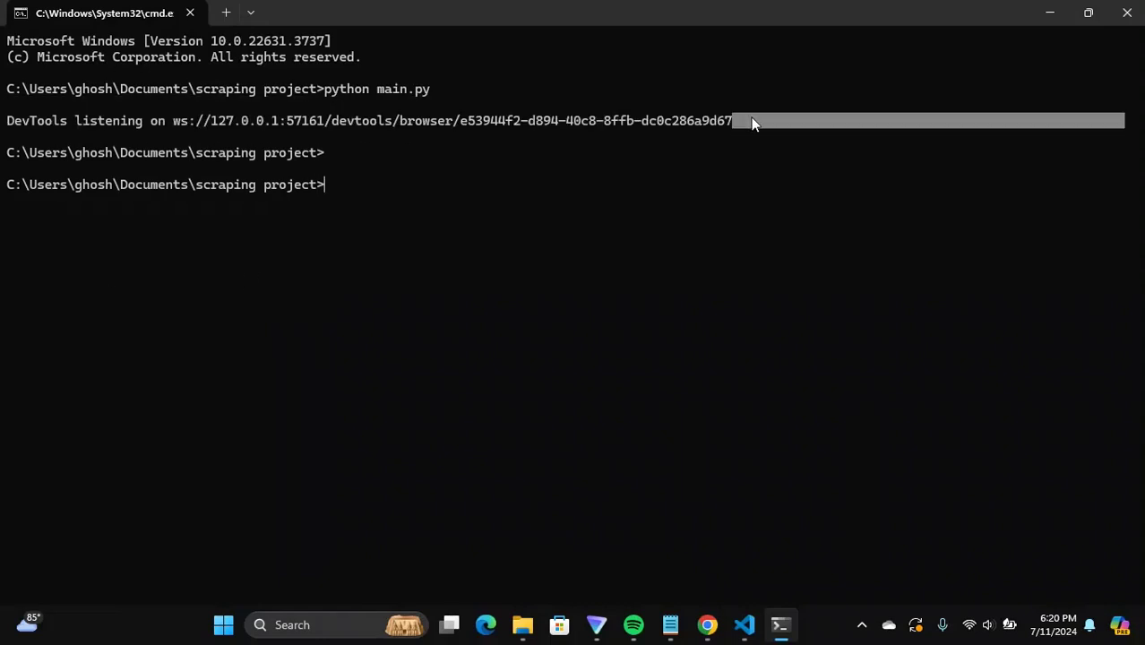
Step: Minimize the Command Prompt, return to File Explorer, and open the webdrivers folder on Local Disk (C:)
left_click(1050, 13)
left_click(1089, 9)
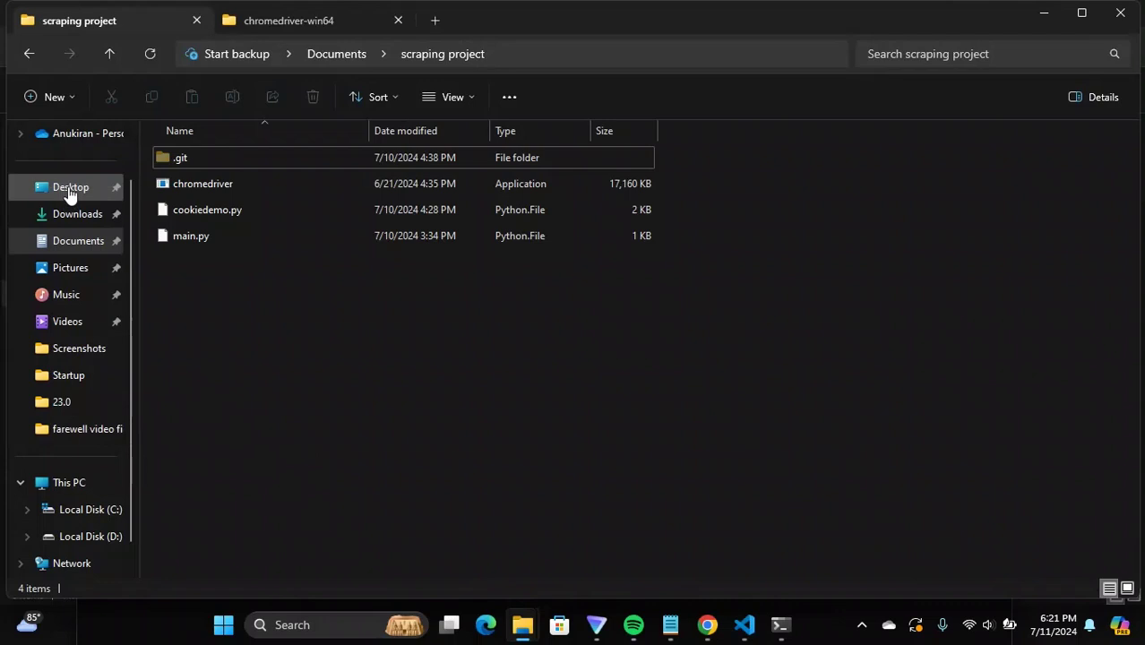
left_click(68, 517)
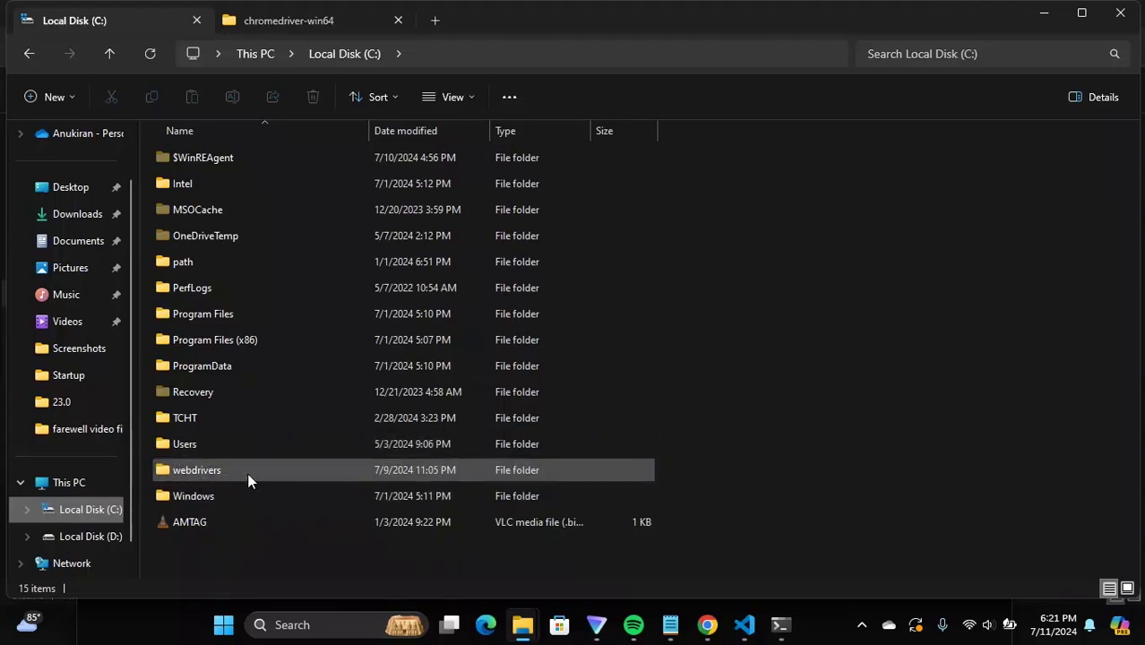
left_click(412, 47)
left_click(1001, 490)
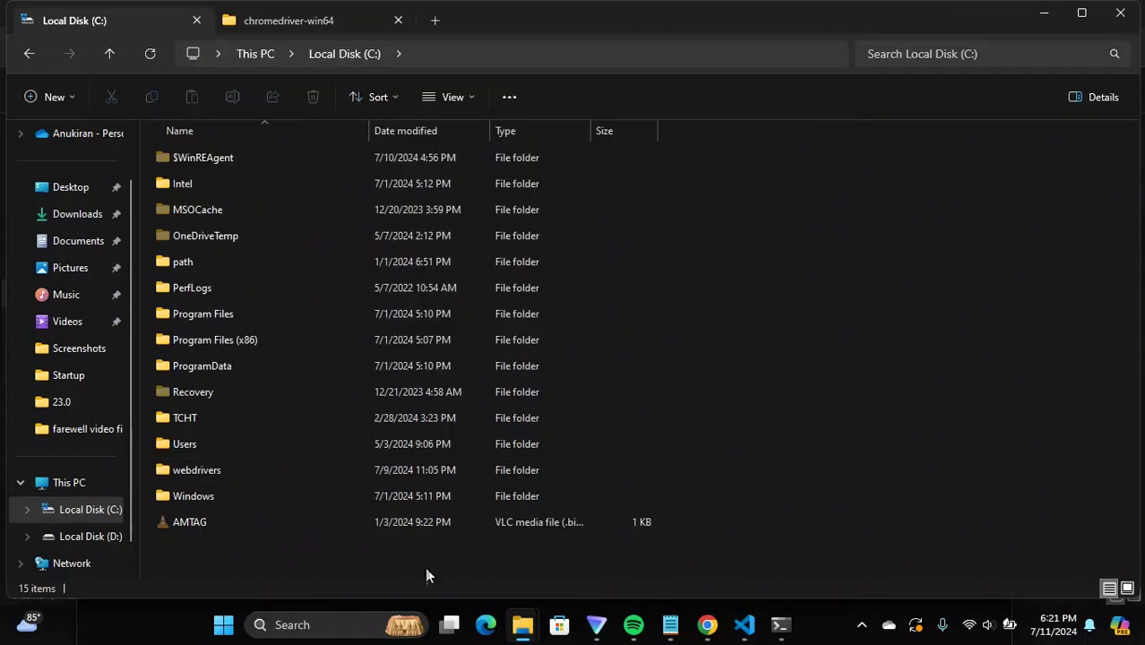
double_click(276, 477)
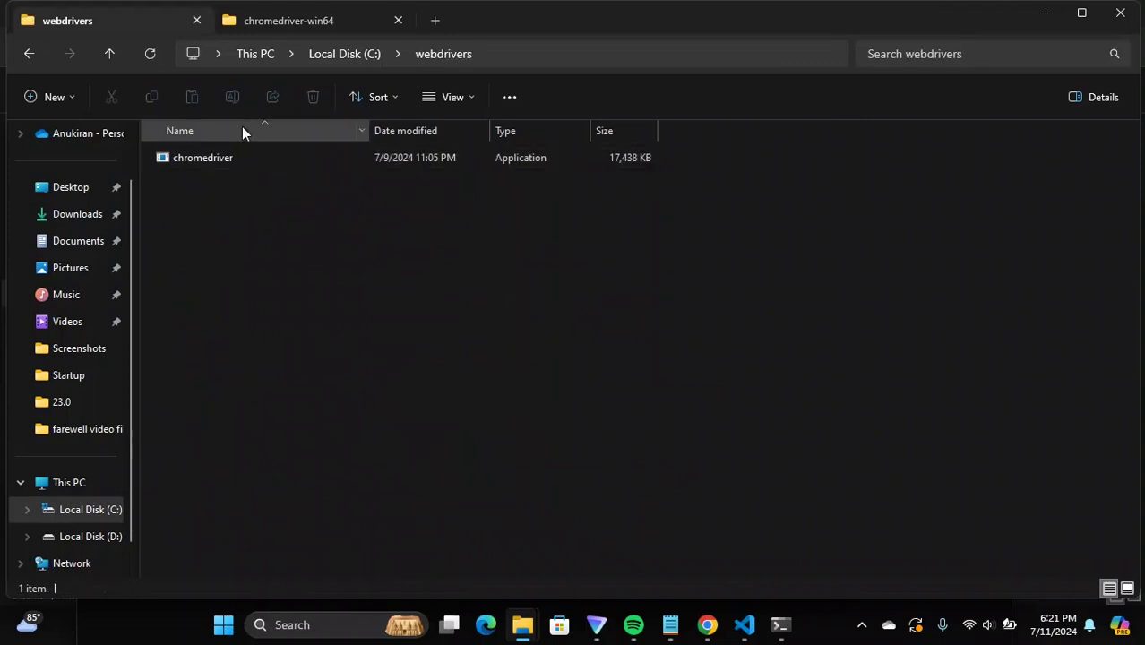
Step: Check the chromedriver application in the extracted chromedriver-win64 folder, and return to the webdrivers folder
left_click(286, 13)
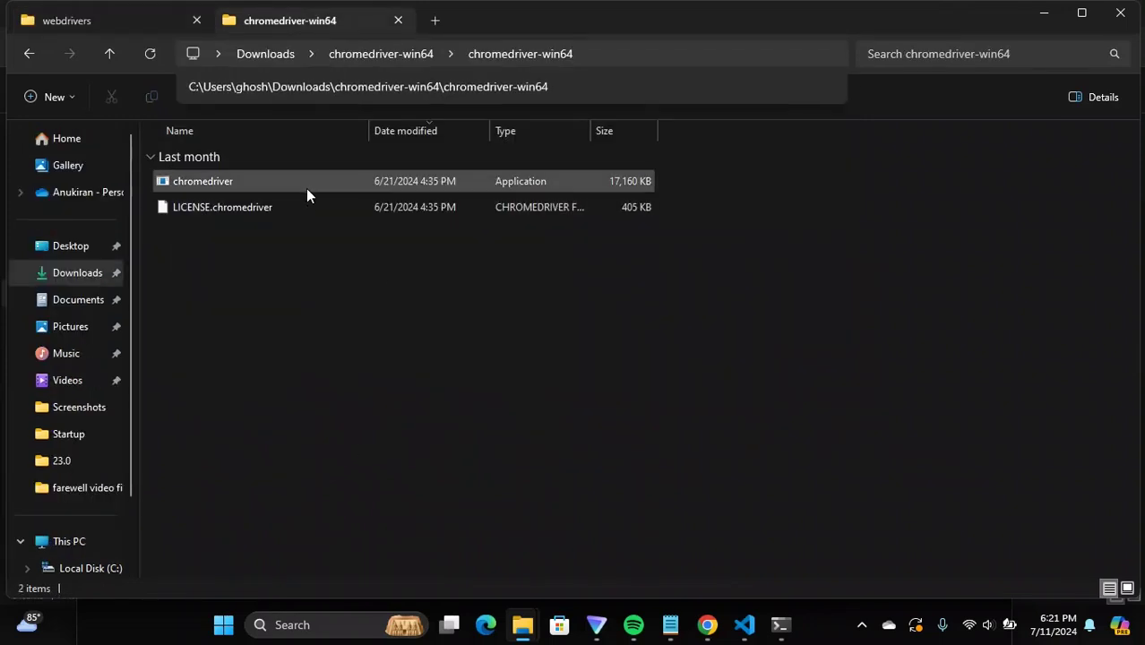
left_click(306, 183)
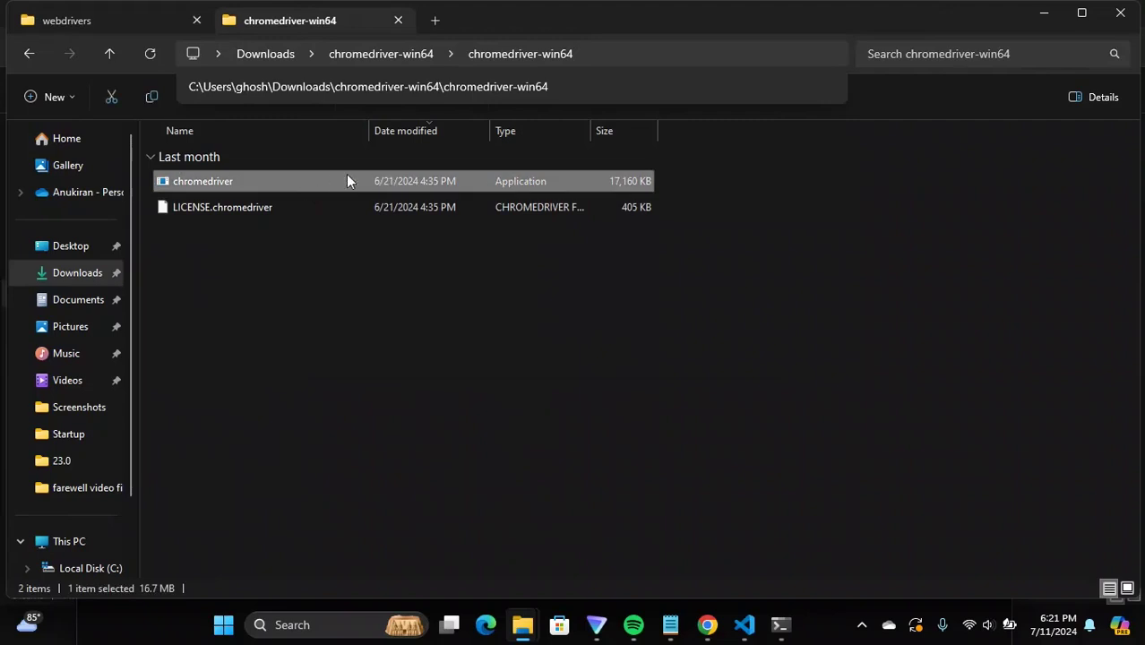
left_click(95, 20)
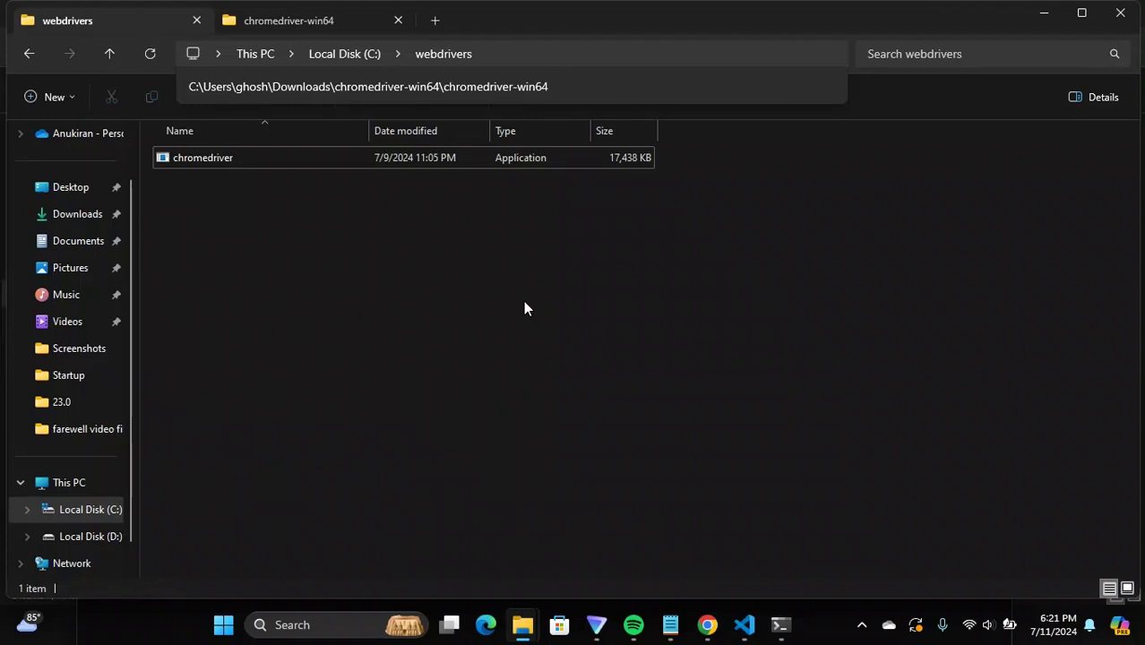
Step: Copy the webdrivers folder's full path, C:\webdrivers
left_click(465, 56)
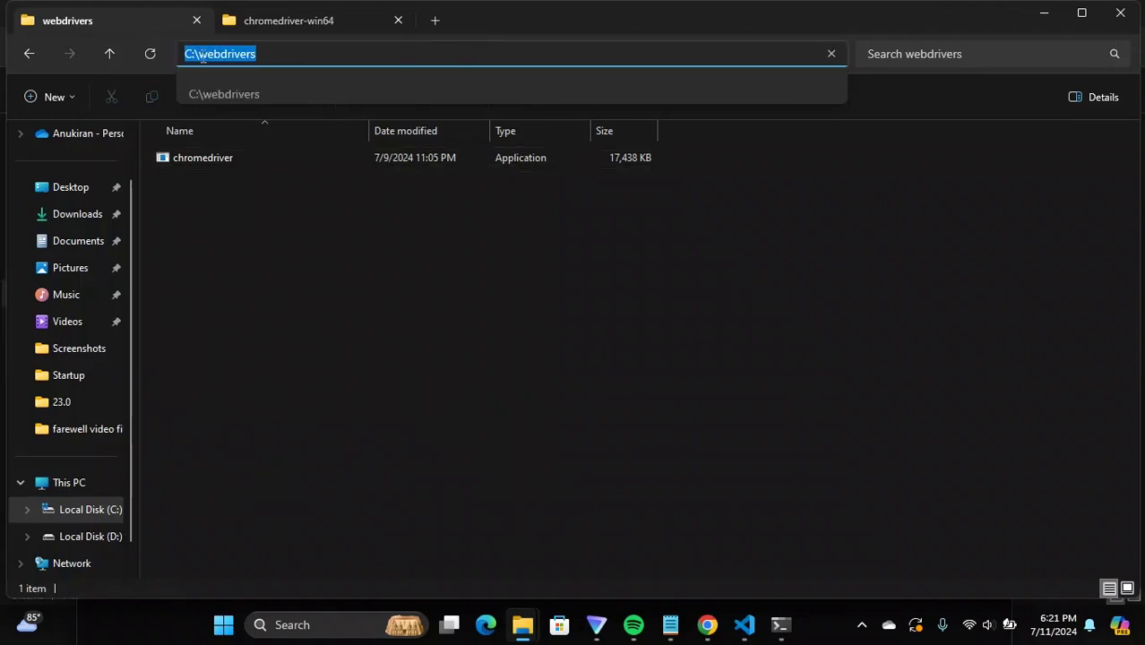
right_click(231, 56)
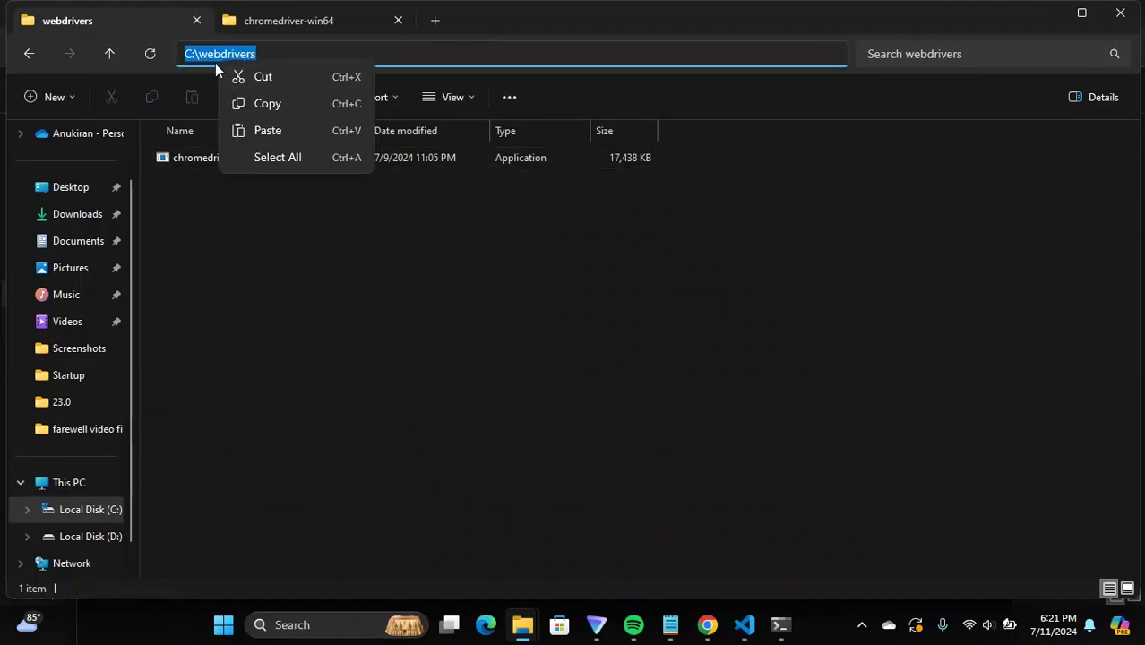
left_click(272, 104)
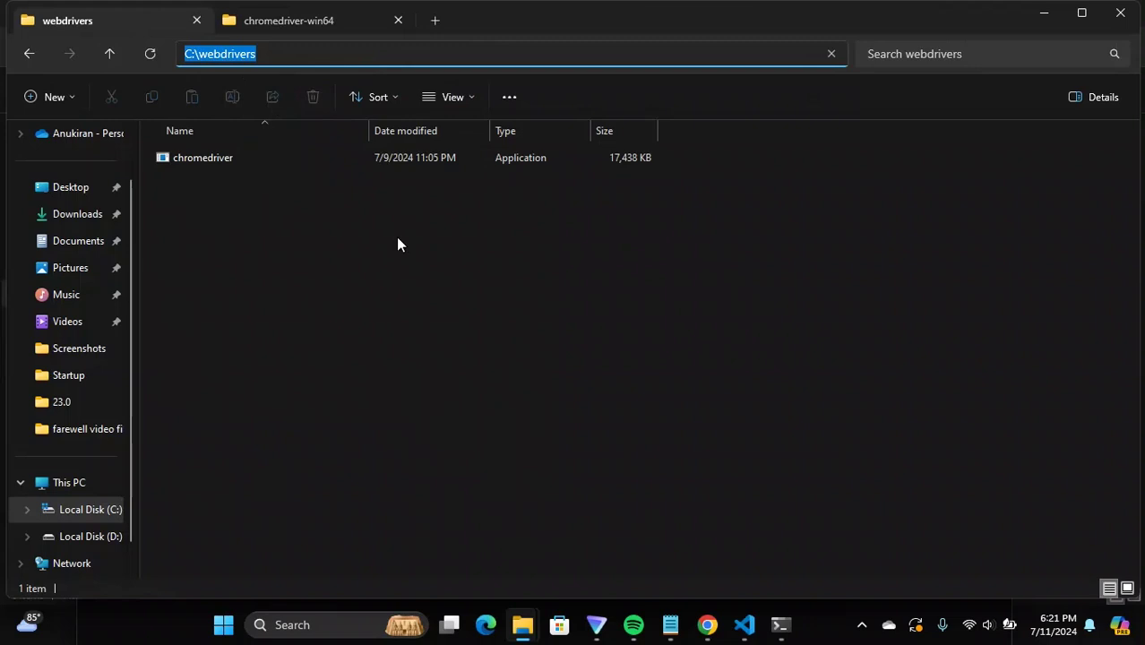
left_click(395, 237)
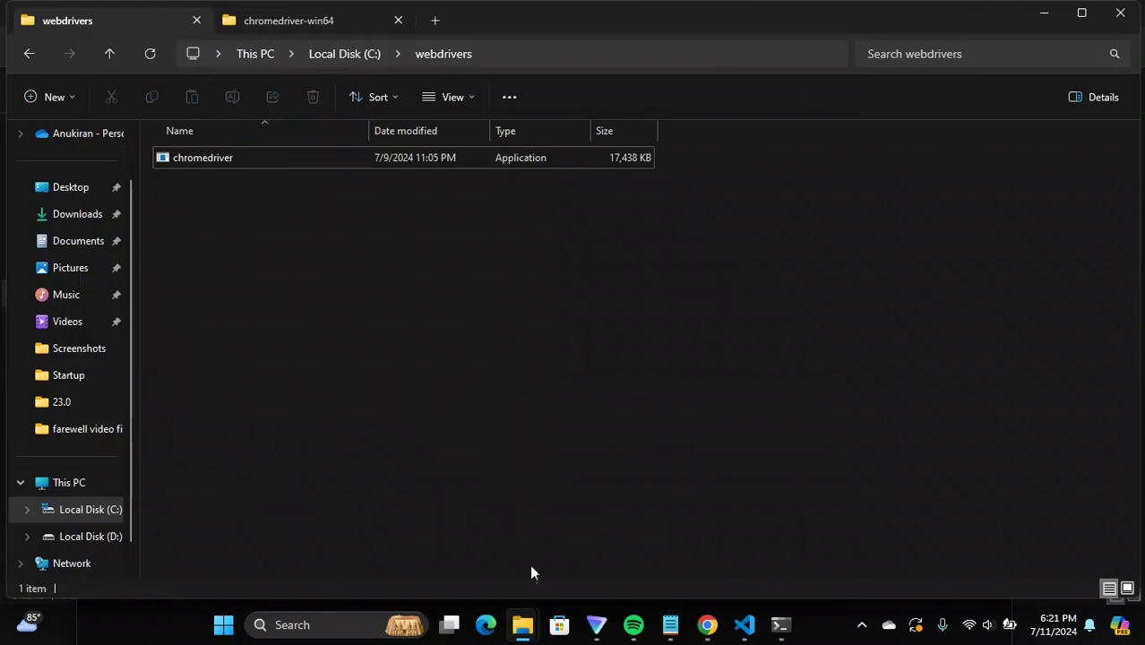
left_click(350, 627)
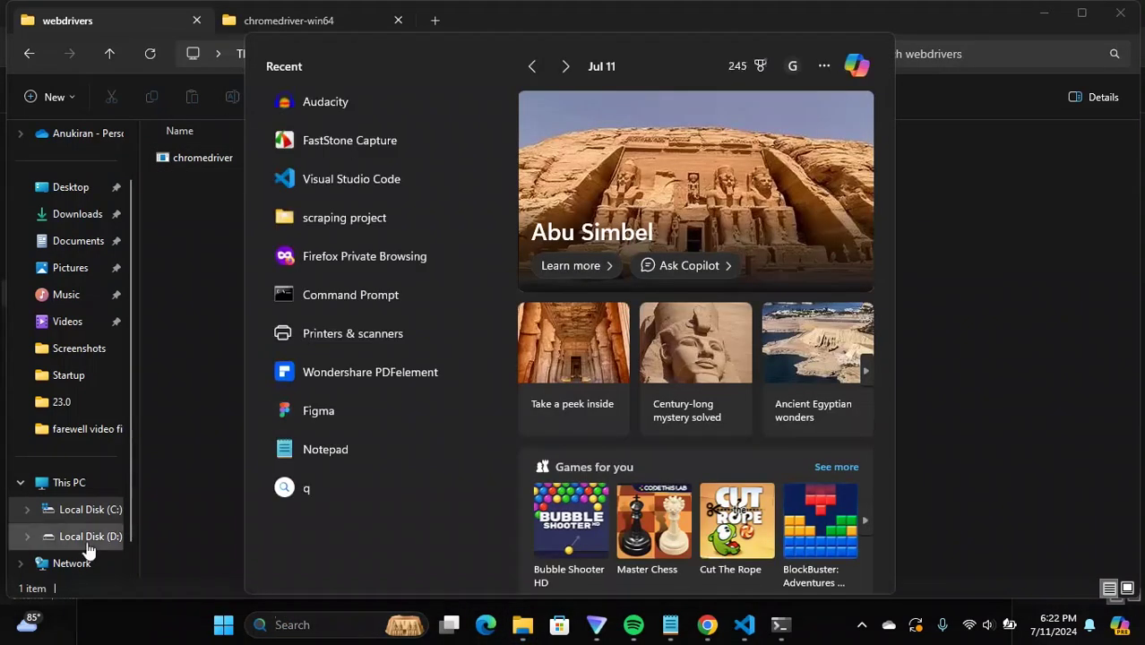
left_click(202, 474)
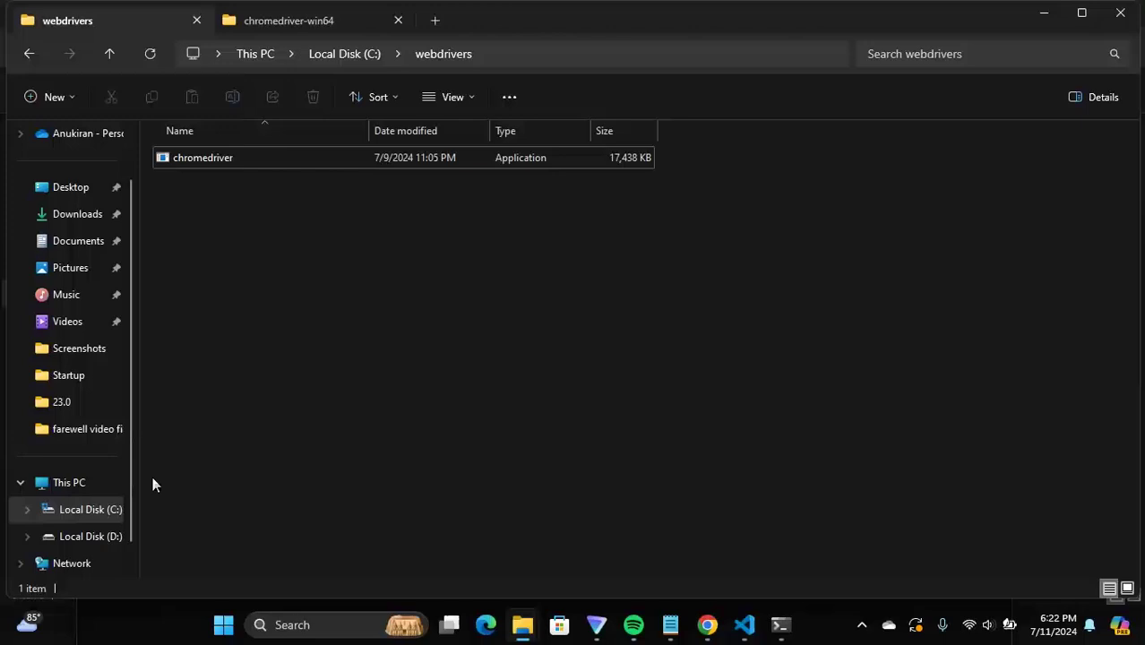
right_click(59, 485)
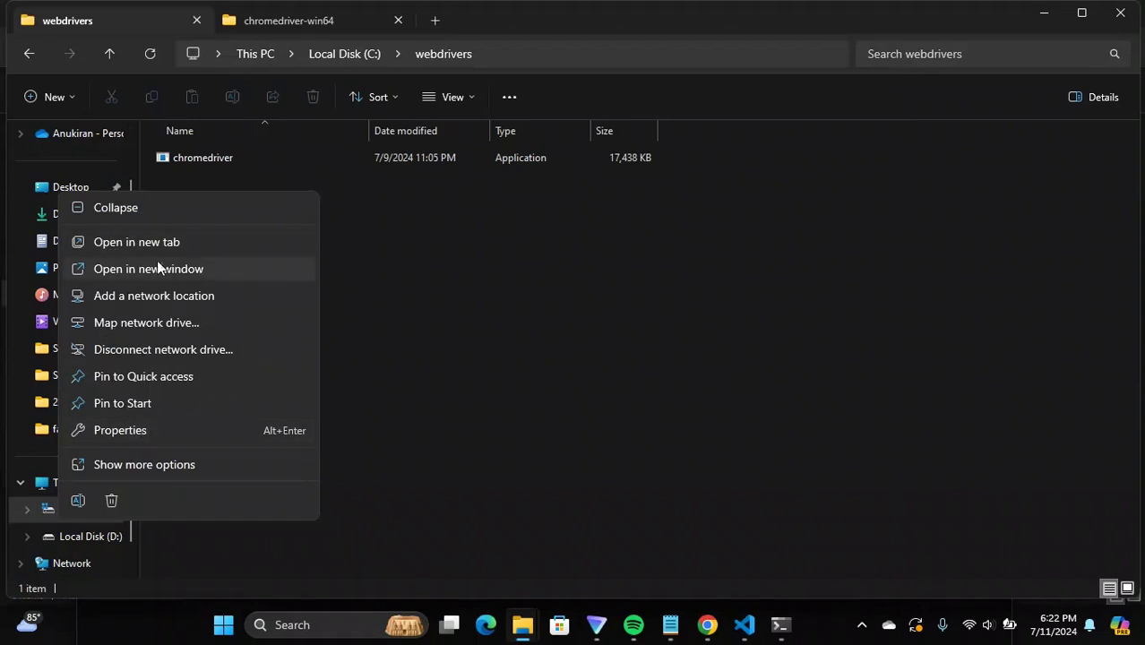
left_click(649, 417)
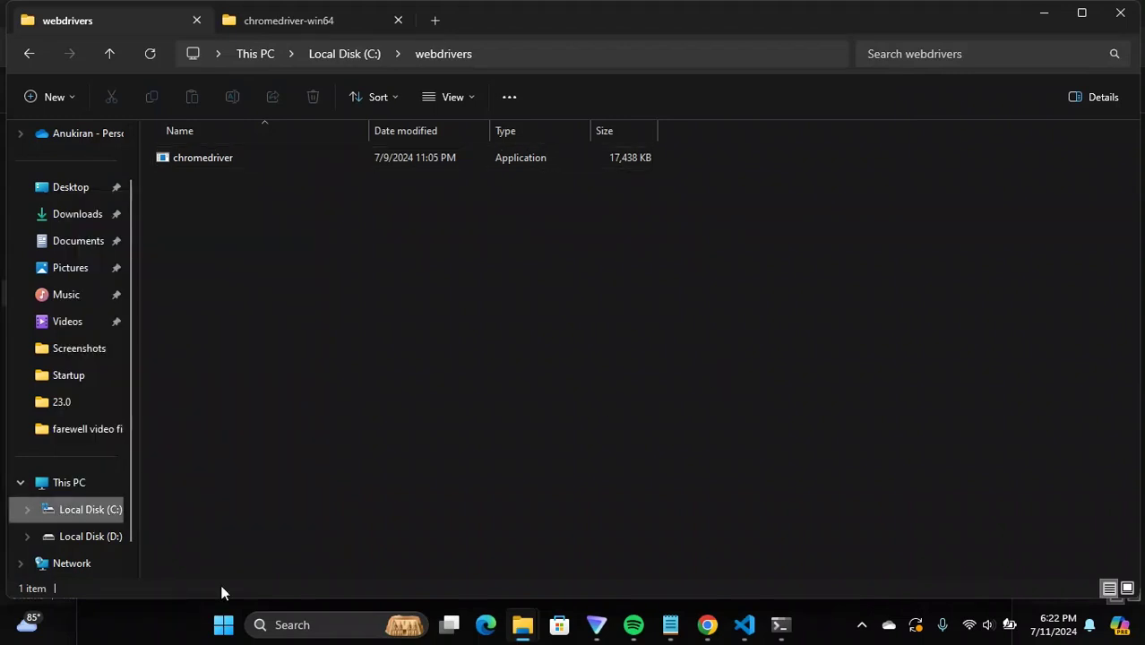
Step: Search Windows for "system vari", open the system environment variables editor, and bring up the Environment Variables dialog
left_click(318, 624)
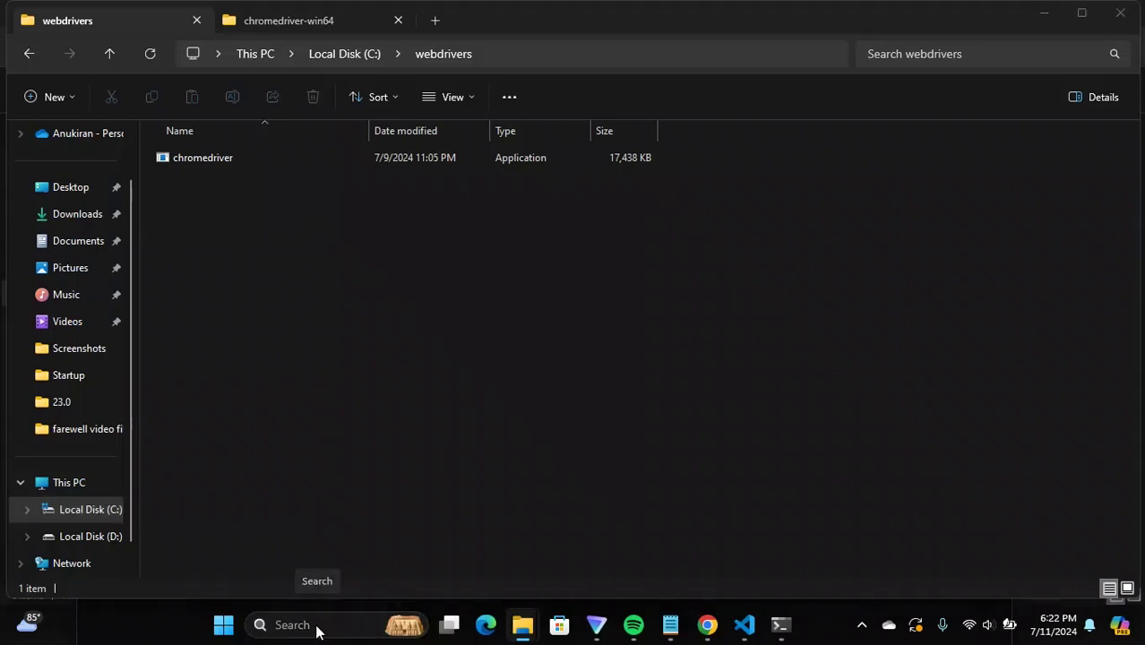
type("system va")
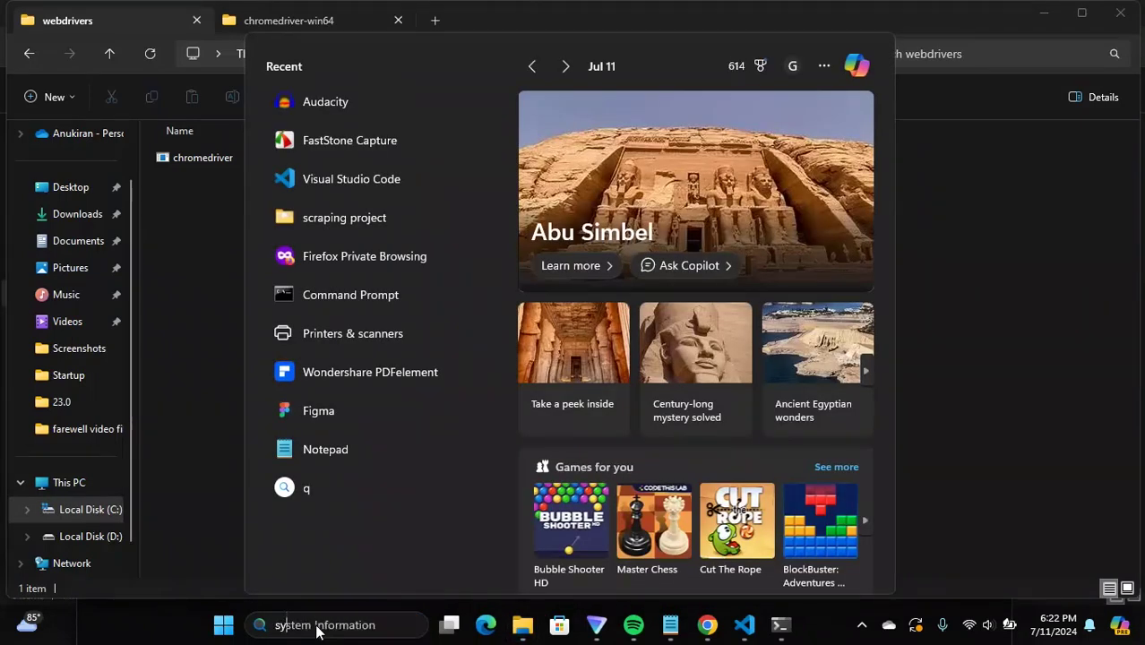
type("ri")
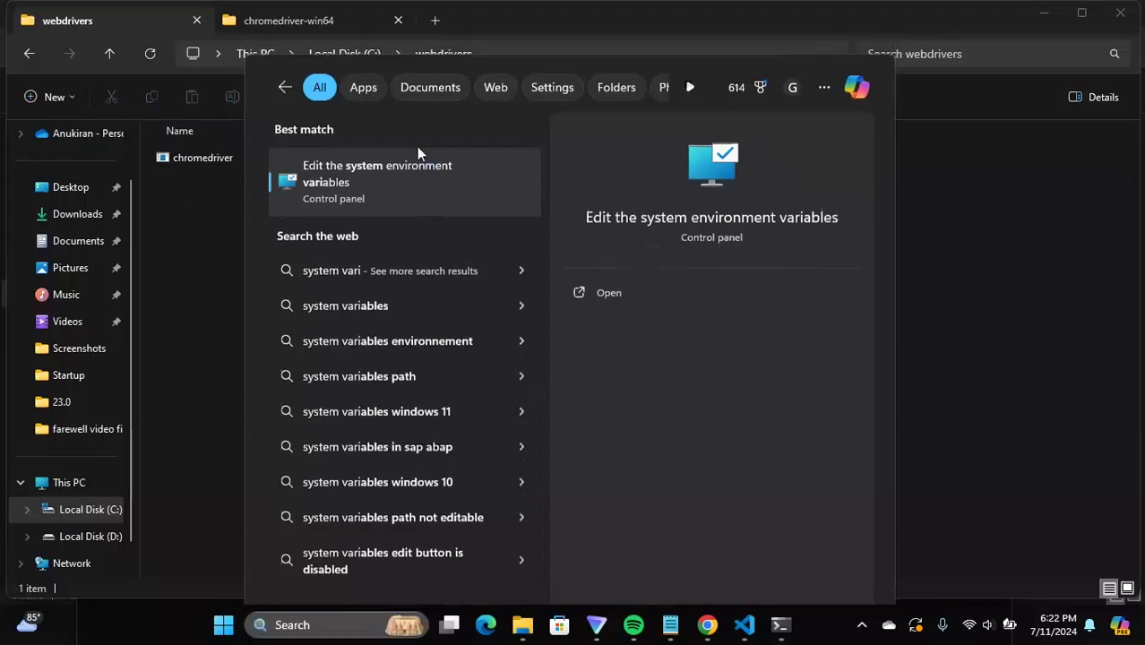
left_click(417, 146)
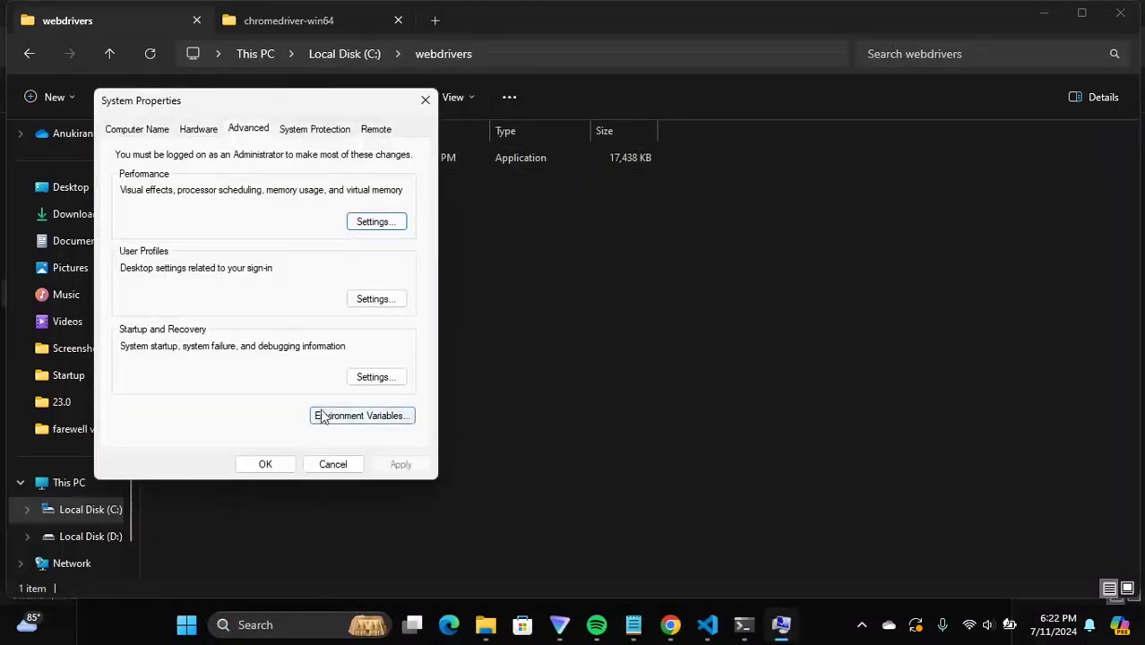
left_click(363, 415)
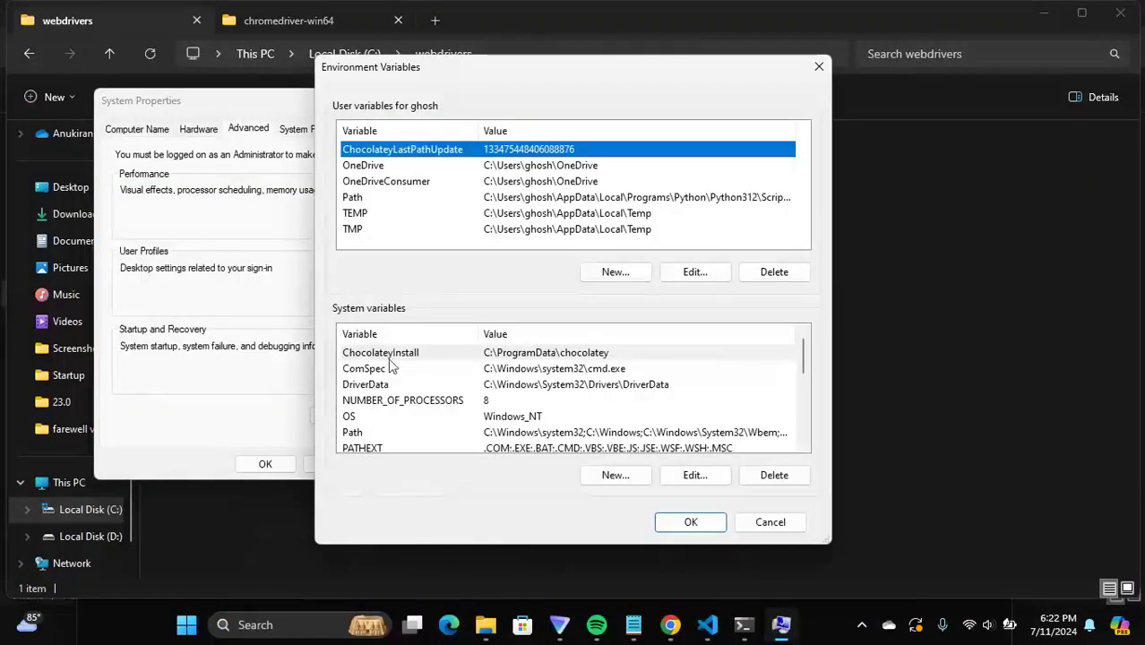
Step: Make sure the system Path variable includes C:\webdrivers, and accept the environment variable and system property settings
left_click(362, 433)
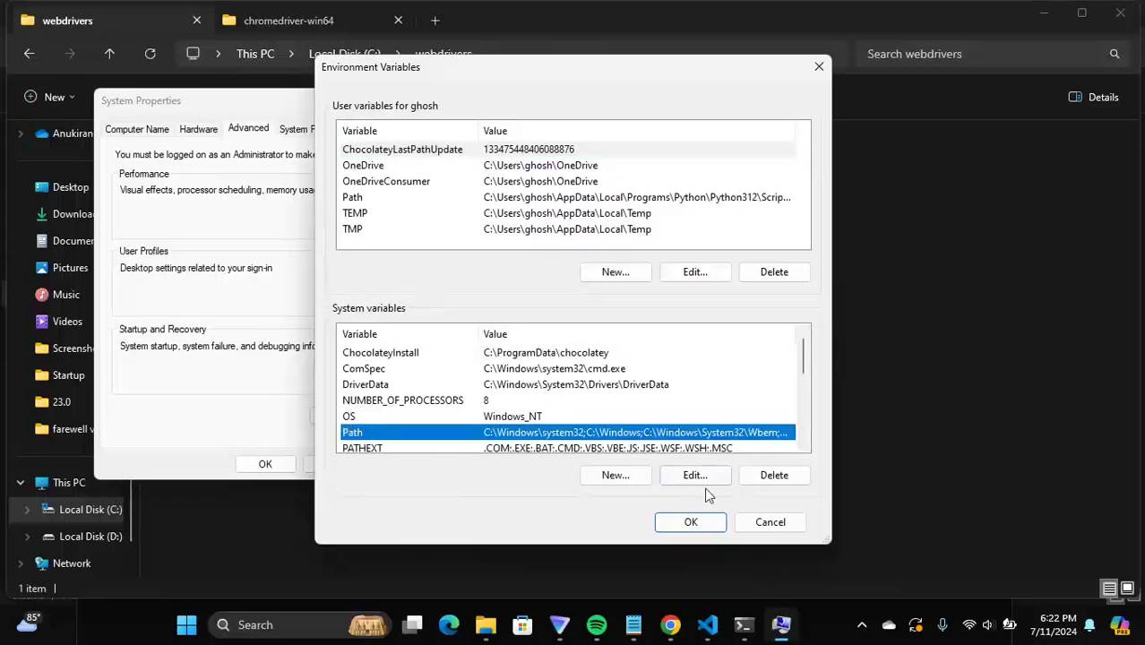
double_click(672, 432)
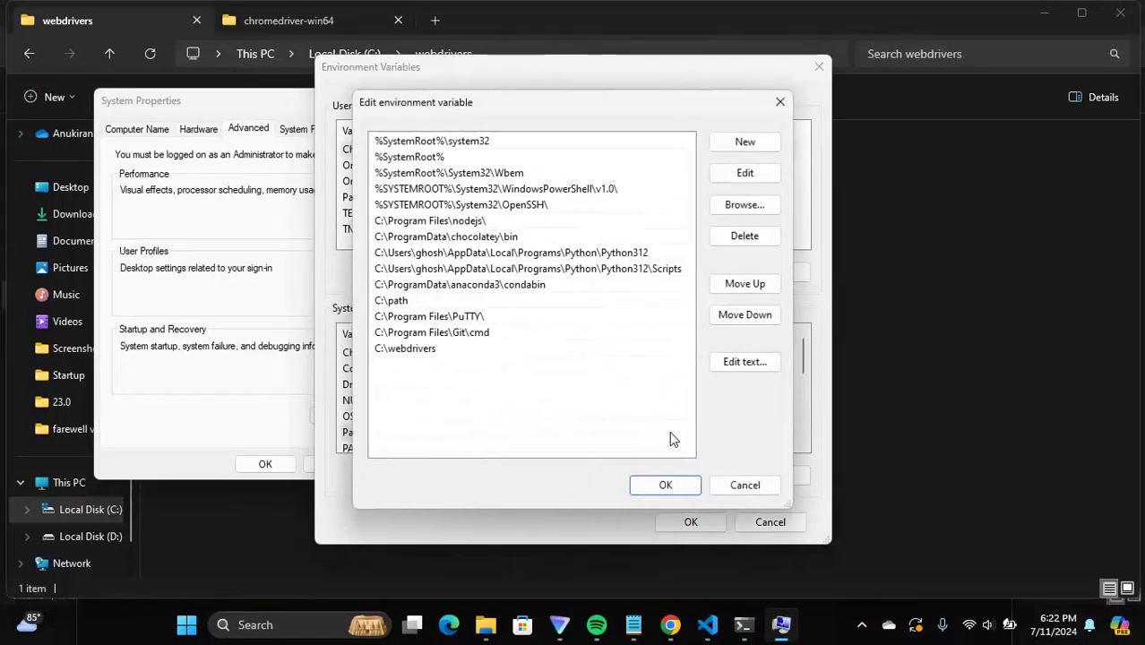
left_click(767, 146)
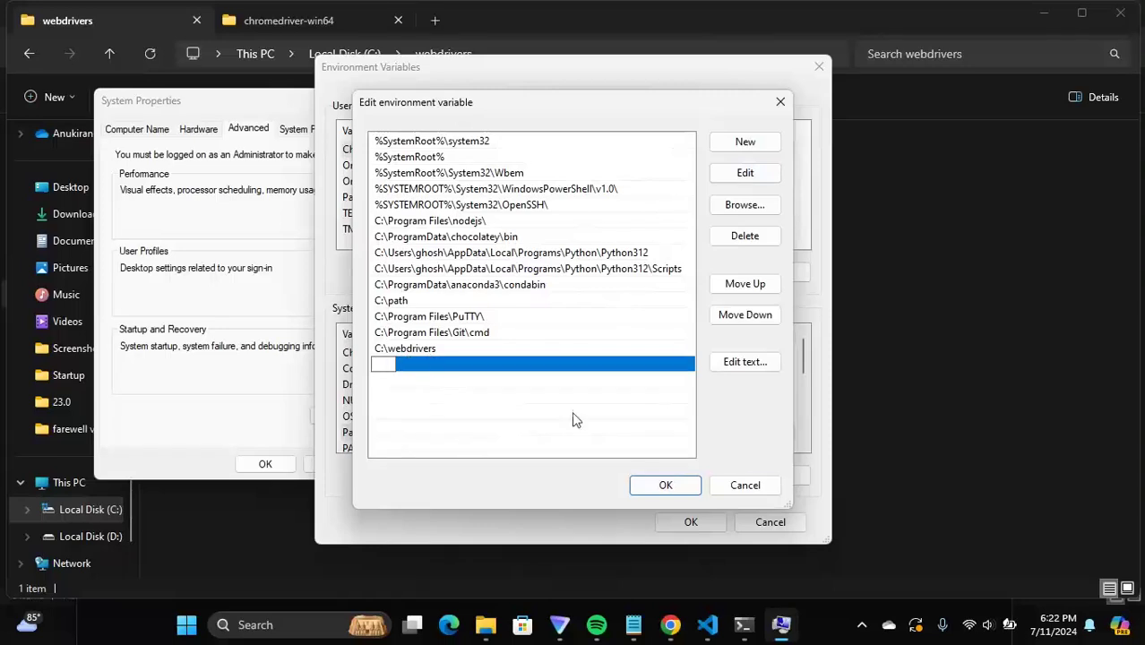
left_click(665, 485)
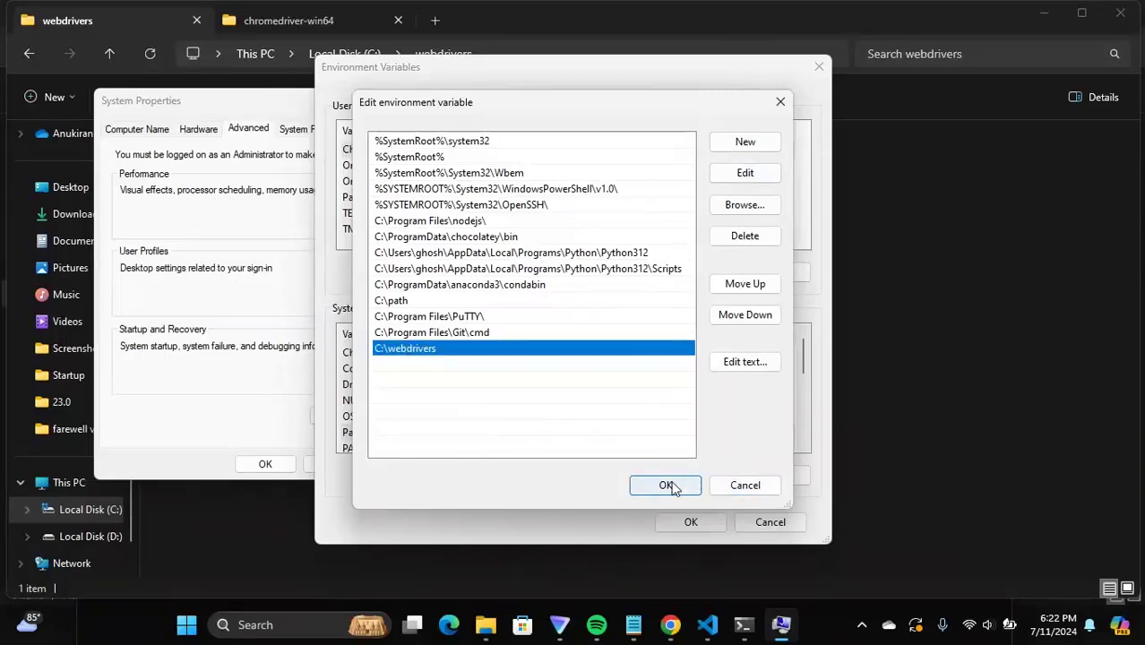
left_click(688, 522)
left_click(269, 462)
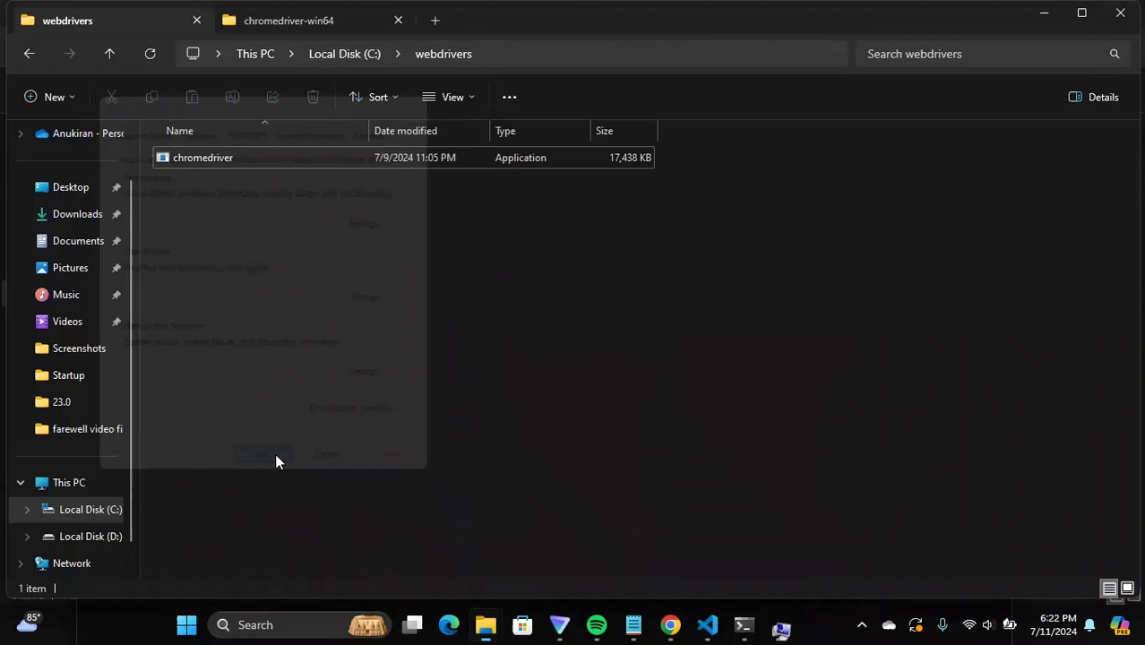
Step: Search Windows for "cmd", open a new Command Prompt, and close the old one running in the scraping project folder
left_click(340, 624)
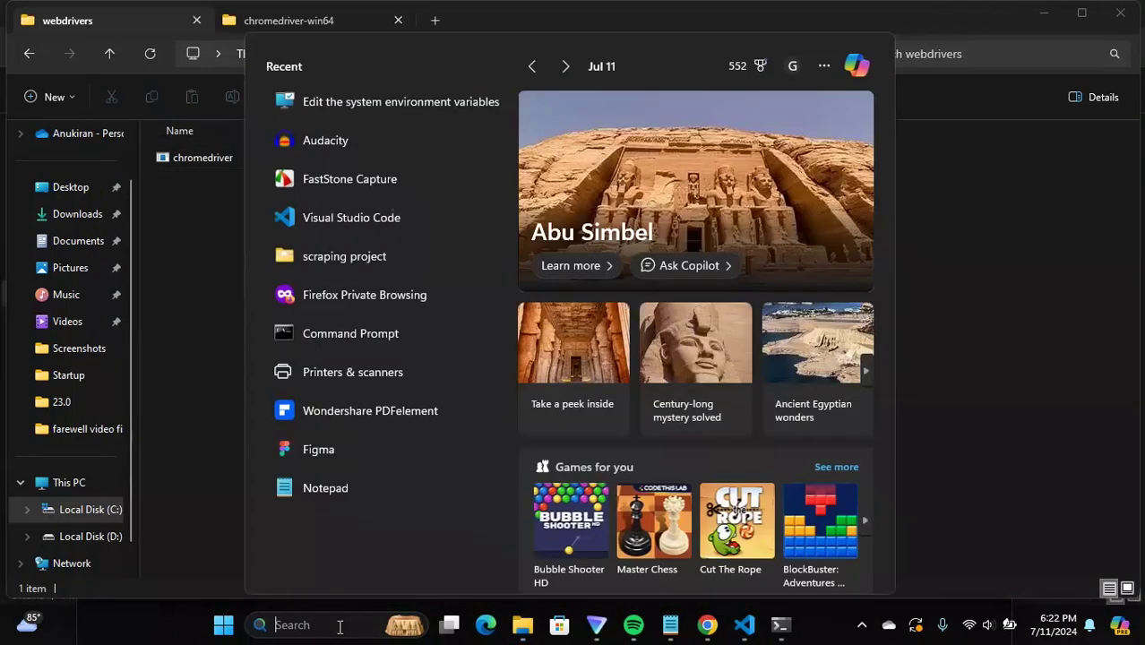
type("cmd")
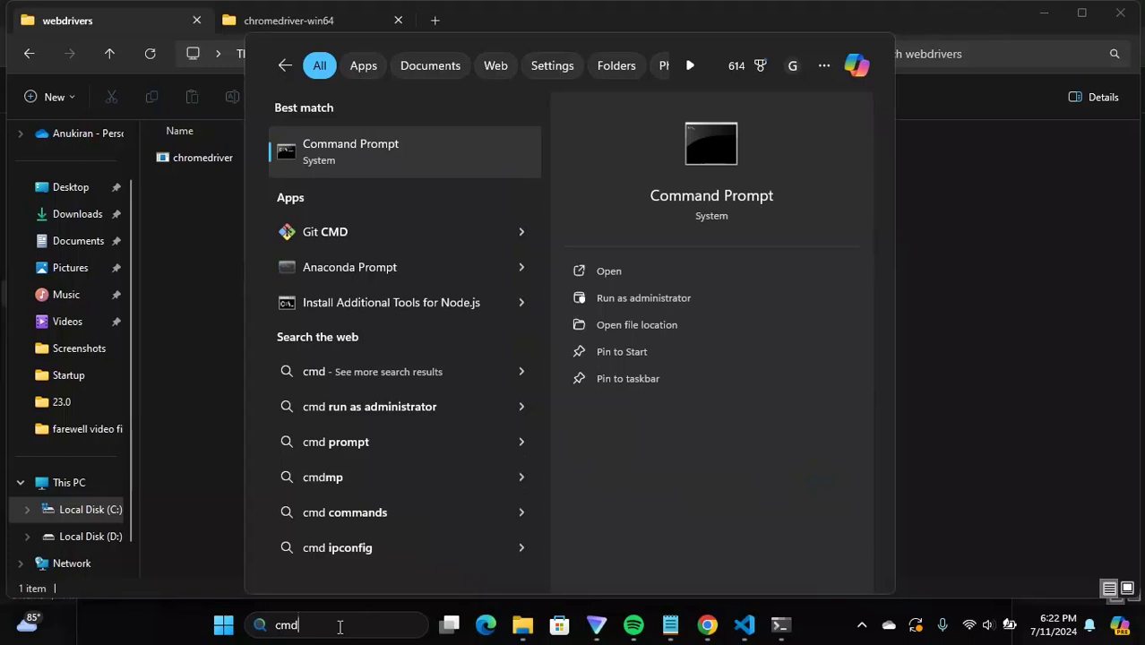
left_click(340, 627)
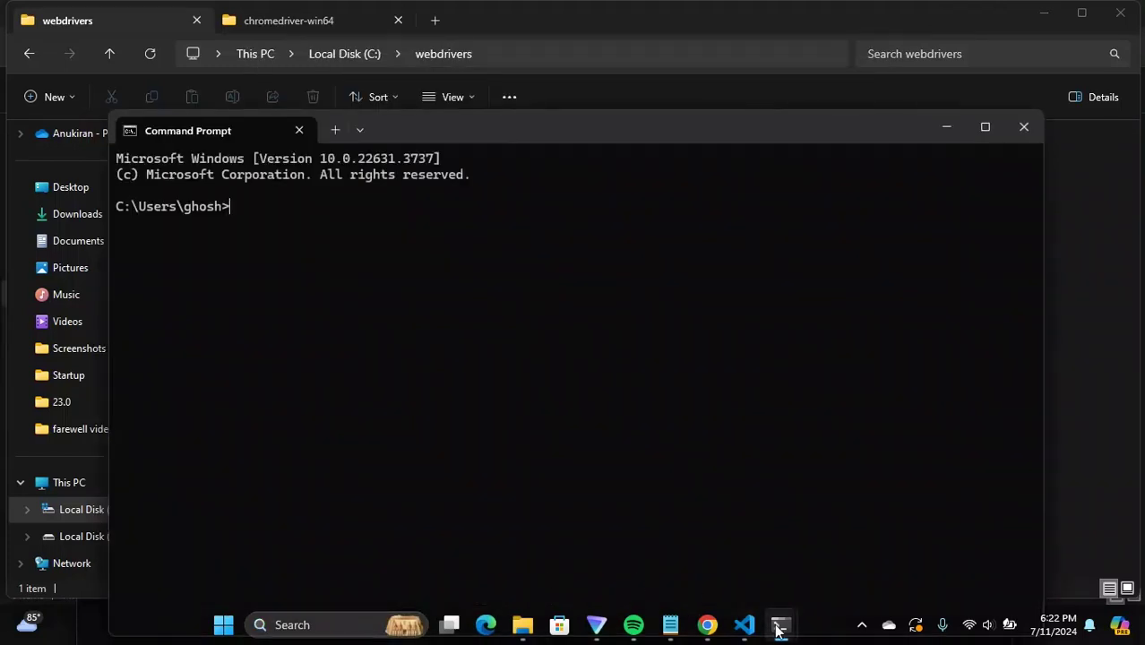
mouse_move(778, 630)
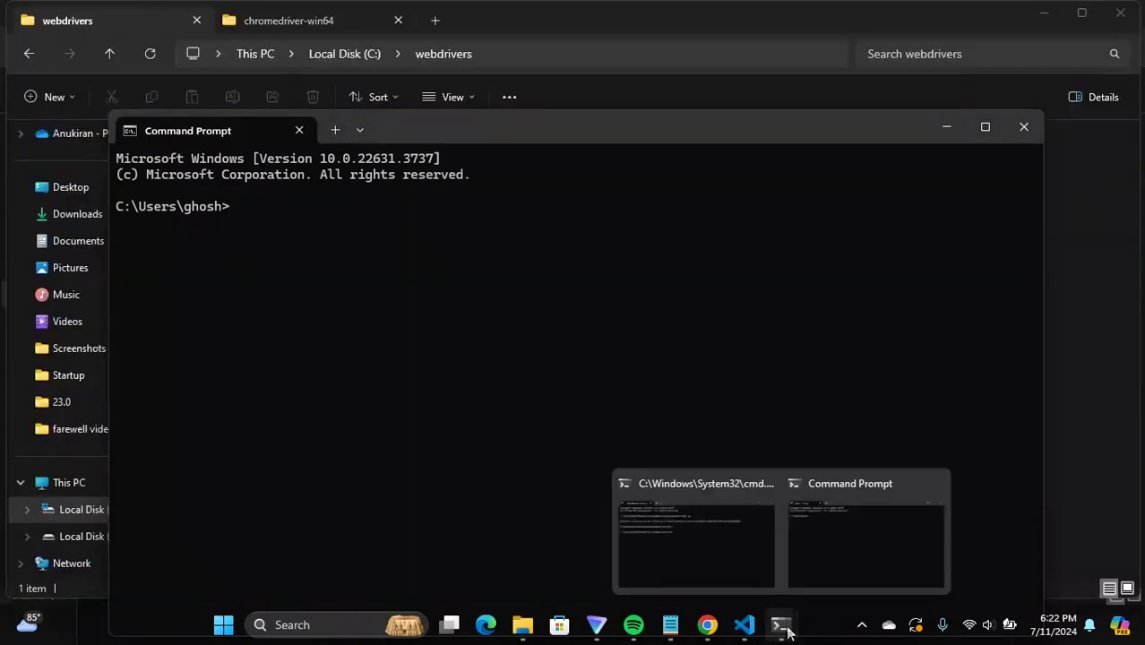
left_click(668, 524)
left_click_drag(415, 379, 456, 172)
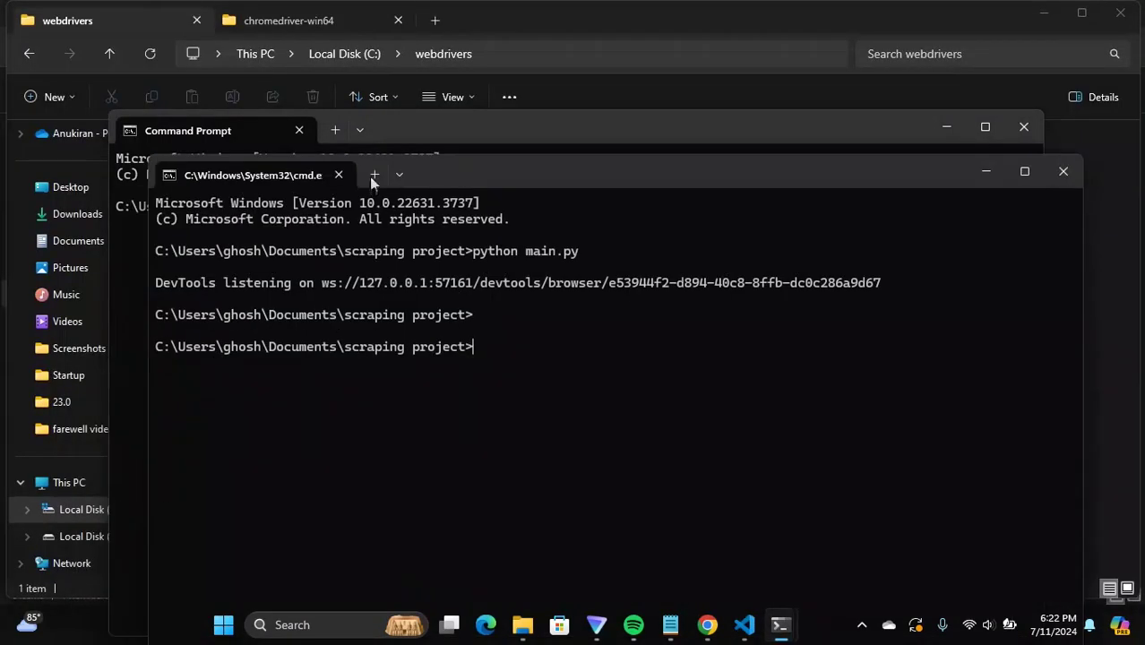
left_click(1063, 171)
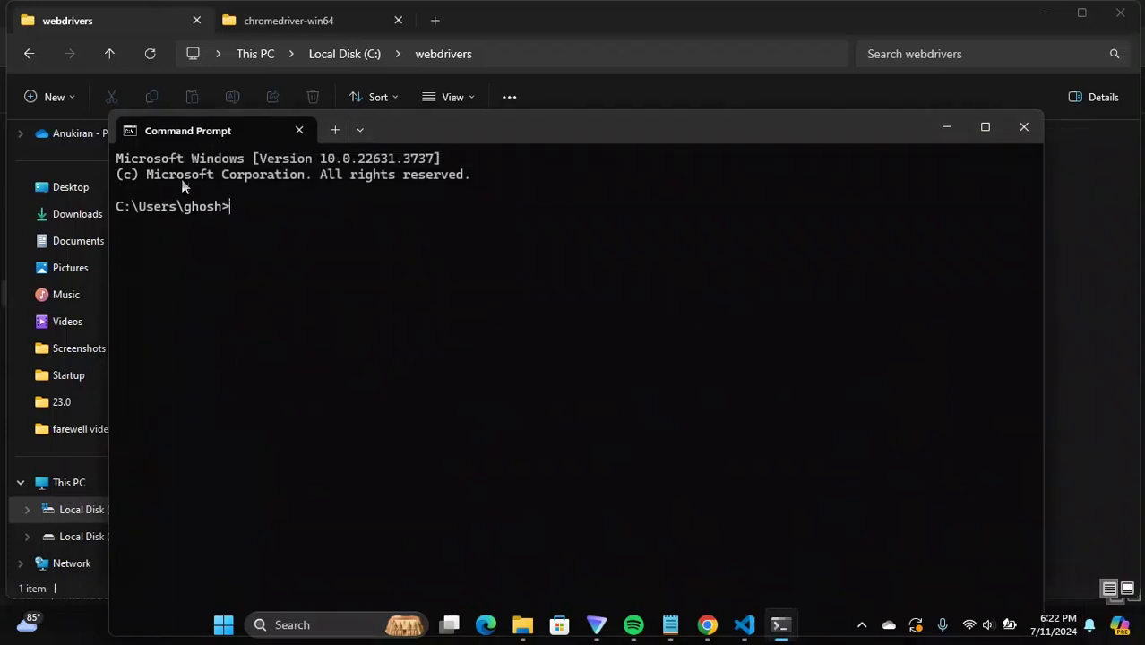
Step: Run the chromedriver command from the user's home folder in the new Command Prompt
left_click_drag(121, 208, 224, 196)
left_click(226, 198)
double_click(334, 234)
left_click(277, 212)
double_click(277, 212)
type("chromedriver")
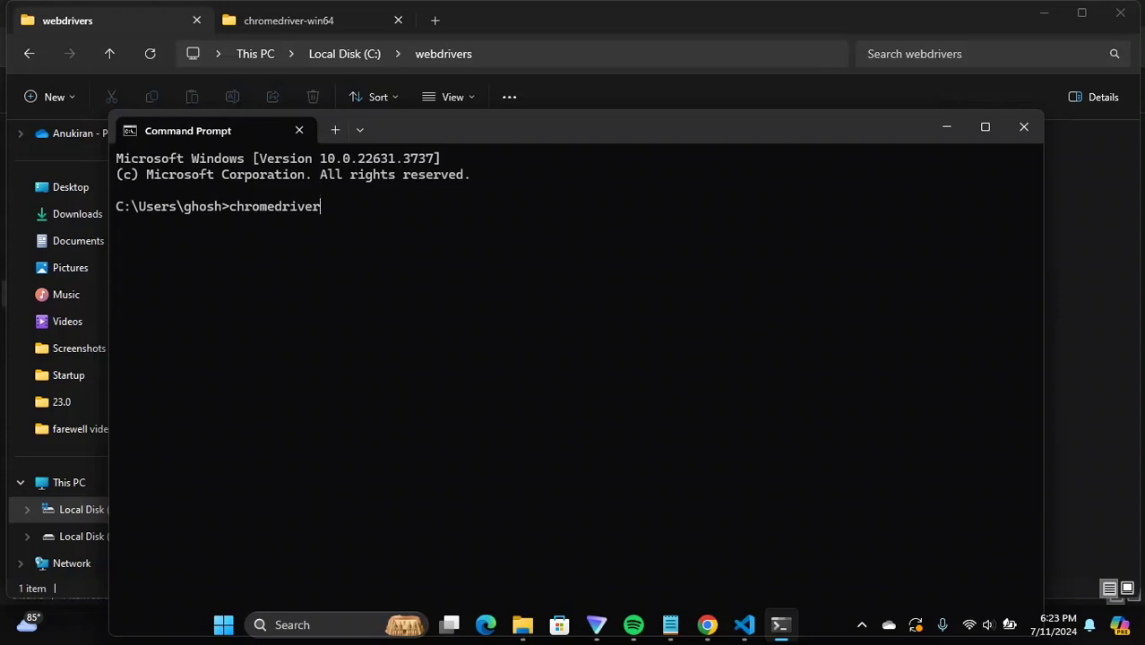
key("Return")
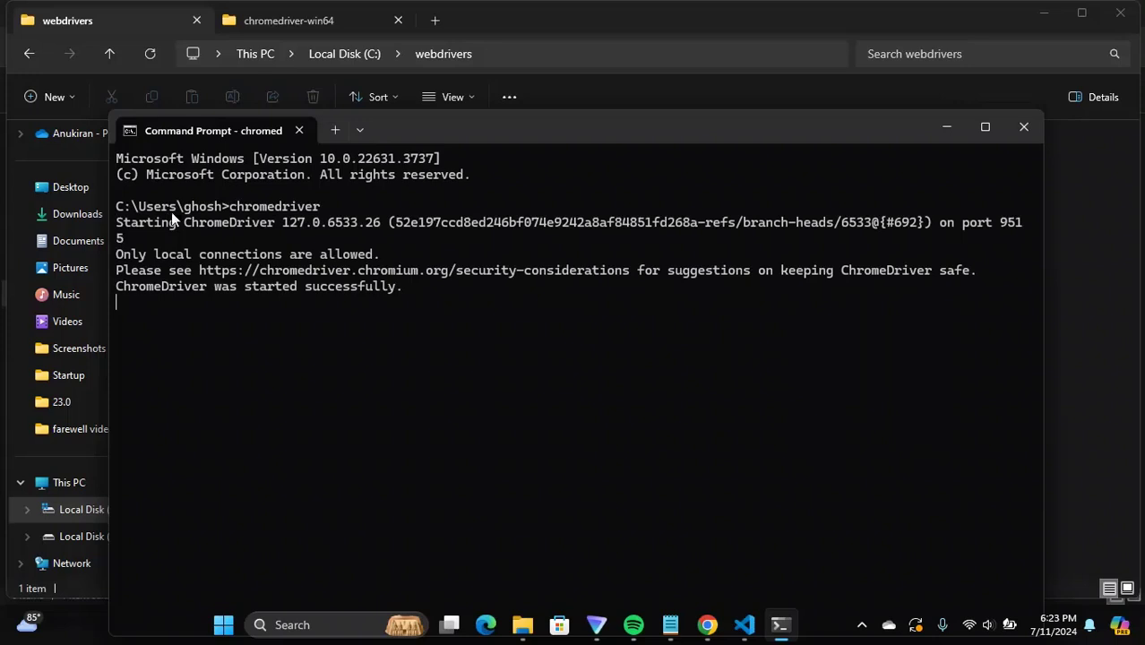
Step: Examine the chromedriver output for the driver version and the startup status
left_click_drag(183, 222, 387, 222)
left_click(359, 225)
left_click_drag(278, 225, 378, 253)
left_click(290, 235)
triple_click(528, 349)
left_click_drag(165, 286, 401, 285)
left_click(401, 303)
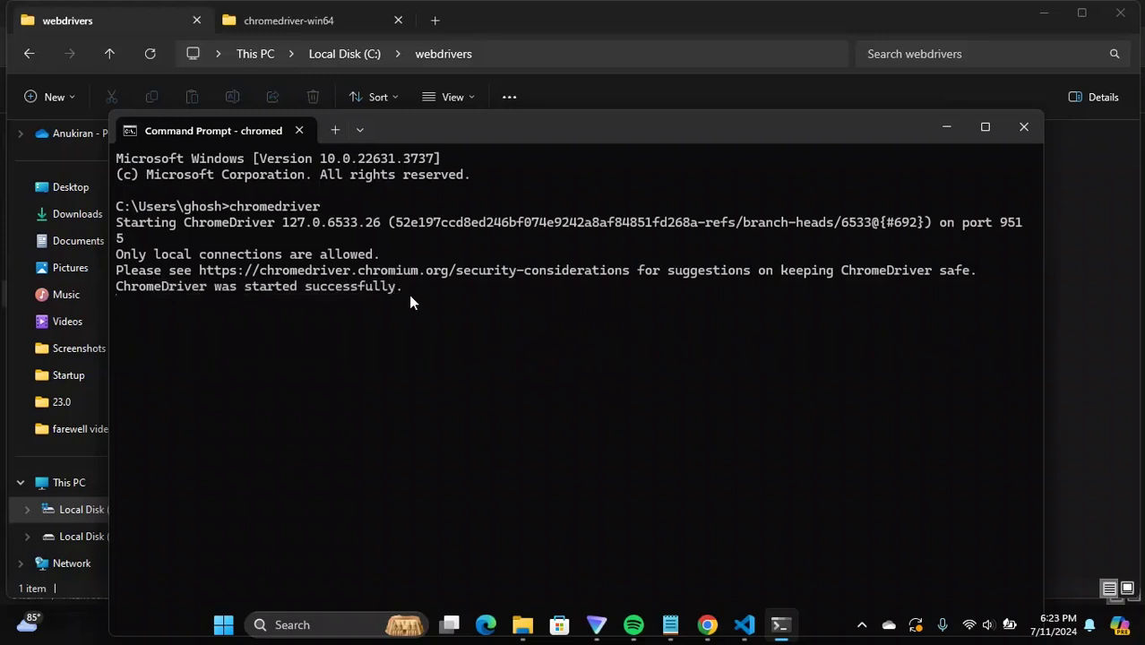